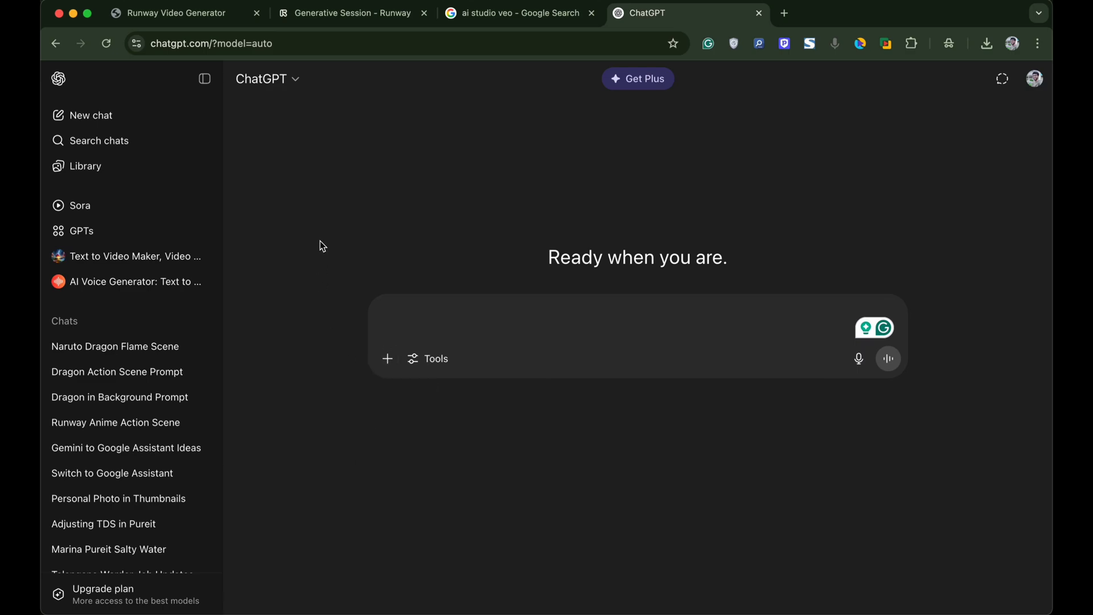
- Attach the Naruto webp image and send a request for a Naruto jump-flying video prompt
{"action": "left_click", "coordinate": [388, 359]}
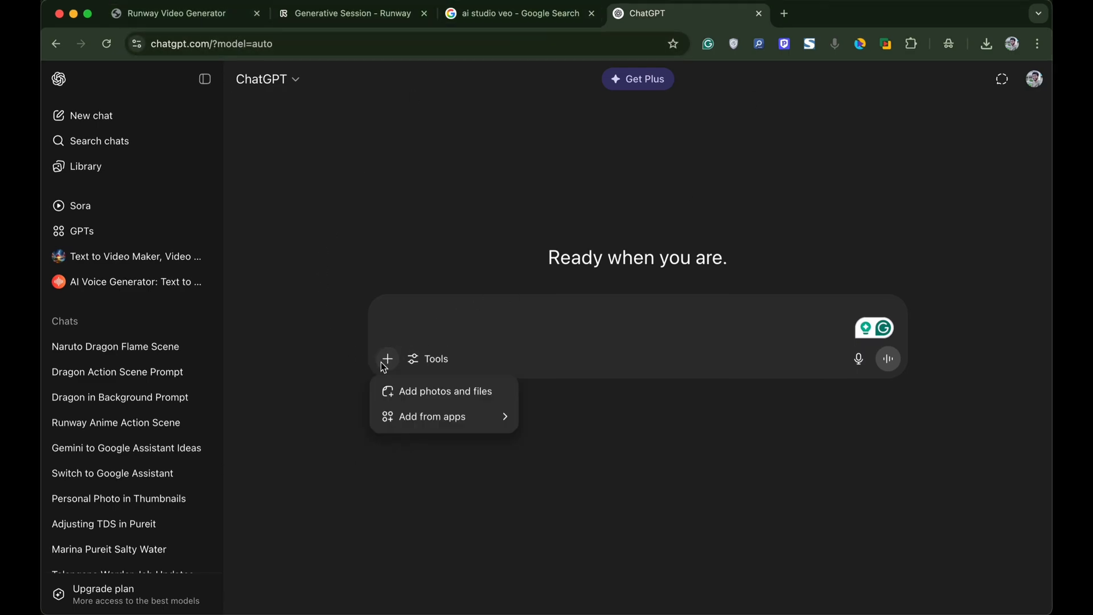
{"action": "left_click", "coordinate": [411, 391]}
{"action": "left_click", "coordinate": [572, 225]}
{"action": "left_click", "coordinate": [798, 443]}
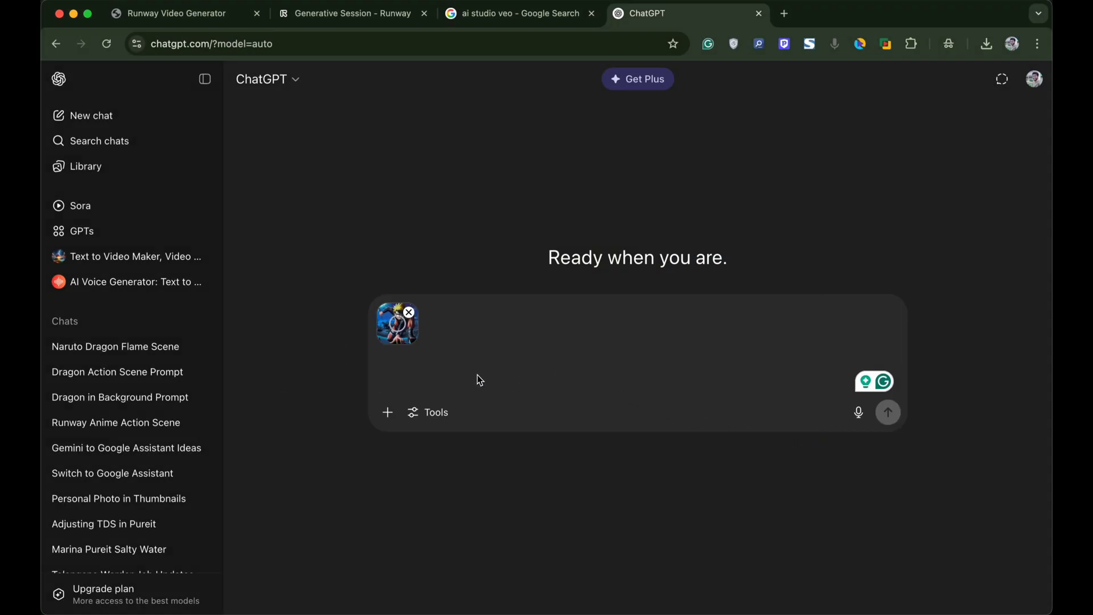
{"action": "type", "text": "Create a video creation prompt where Naruto is jump flying"}
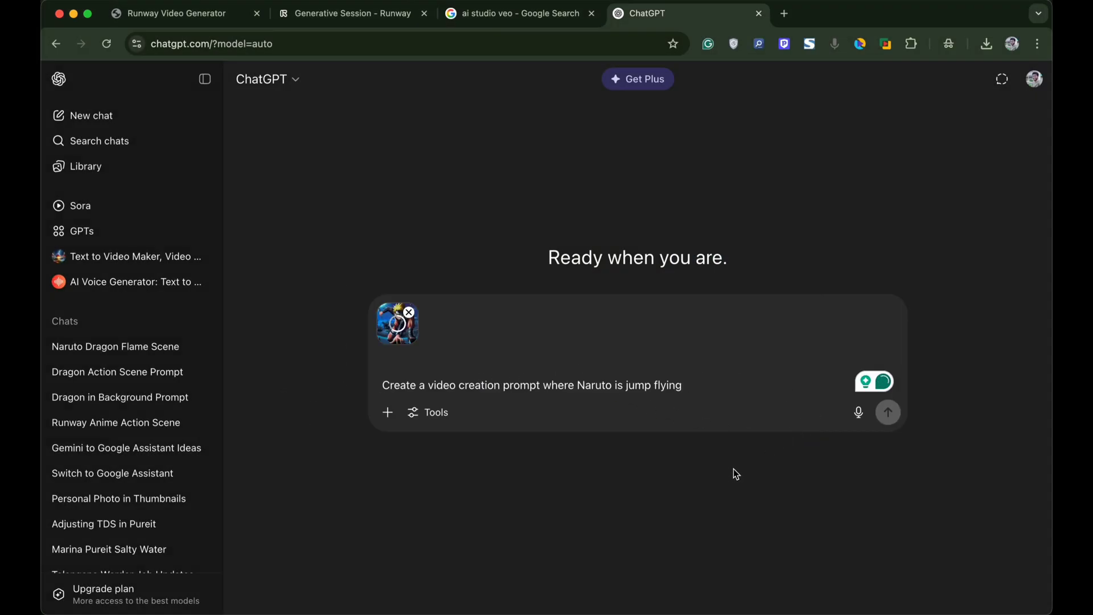
{"action": "left_click", "coordinate": [891, 417]}
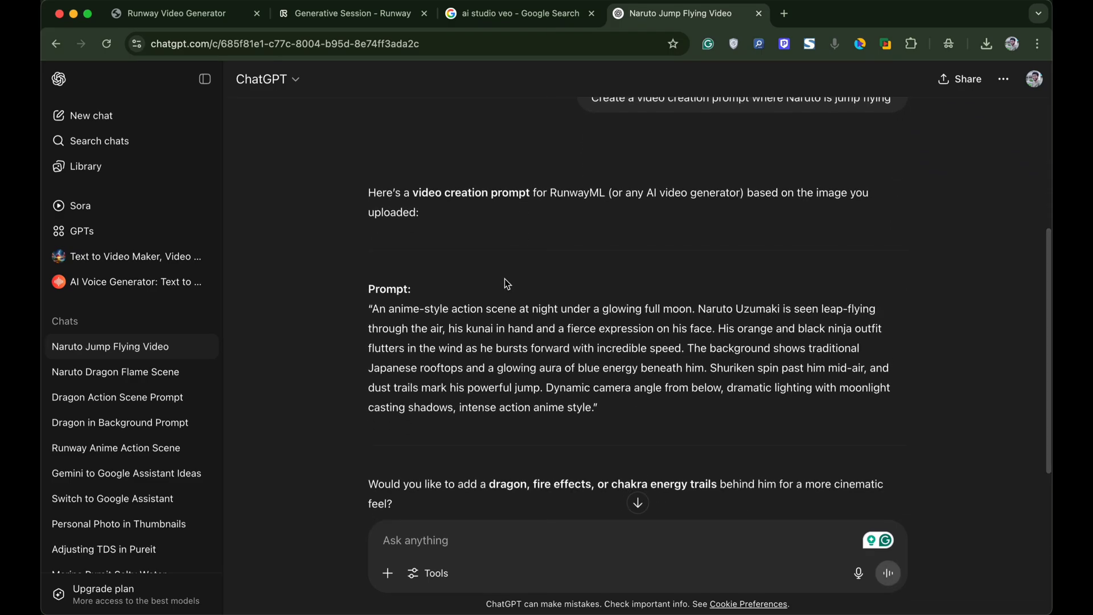
- Copy the anime leap-flying prompt paragraph and switch to the Runway Video Generator tab
{"action": "left_click_drag", "start_coordinate": [373, 306], "coordinate": [596, 413]}
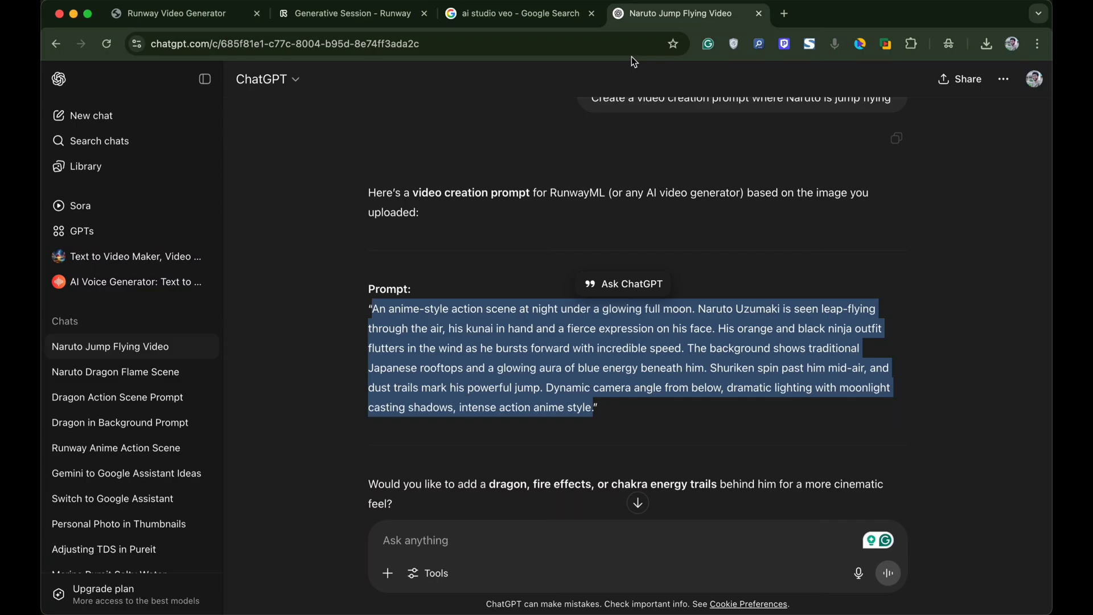
{"action": "left_click", "coordinate": [157, 14]}
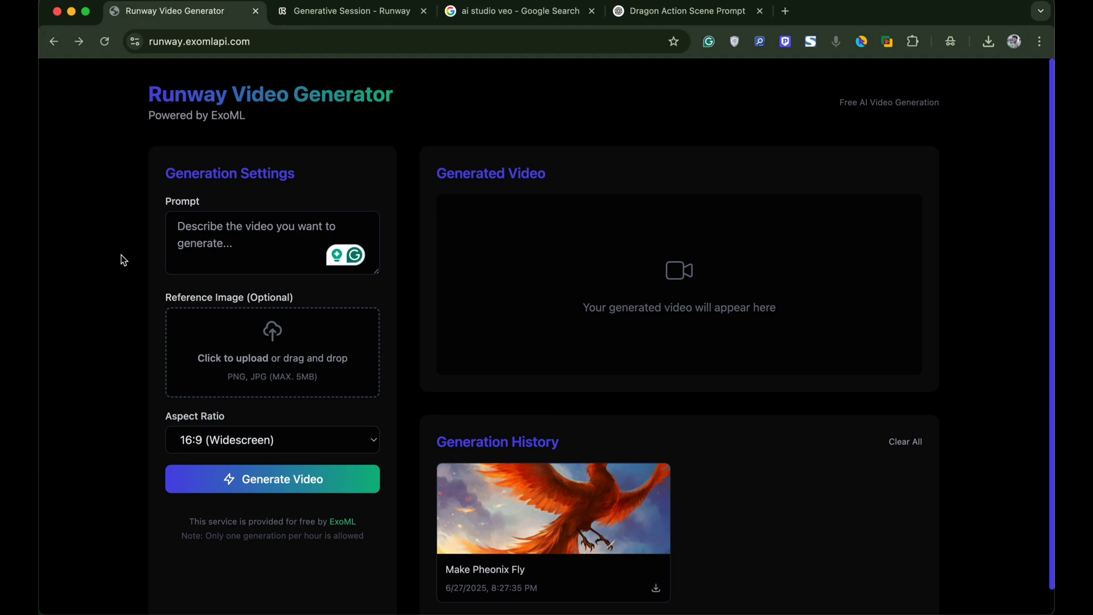
- Upload the Naruto webp as the reference image and paste the leap-flying prompt into the Prompt box
{"action": "scroll", "coordinate": [803, 284], "scroll_direction": "down", "scroll_amount": 2}
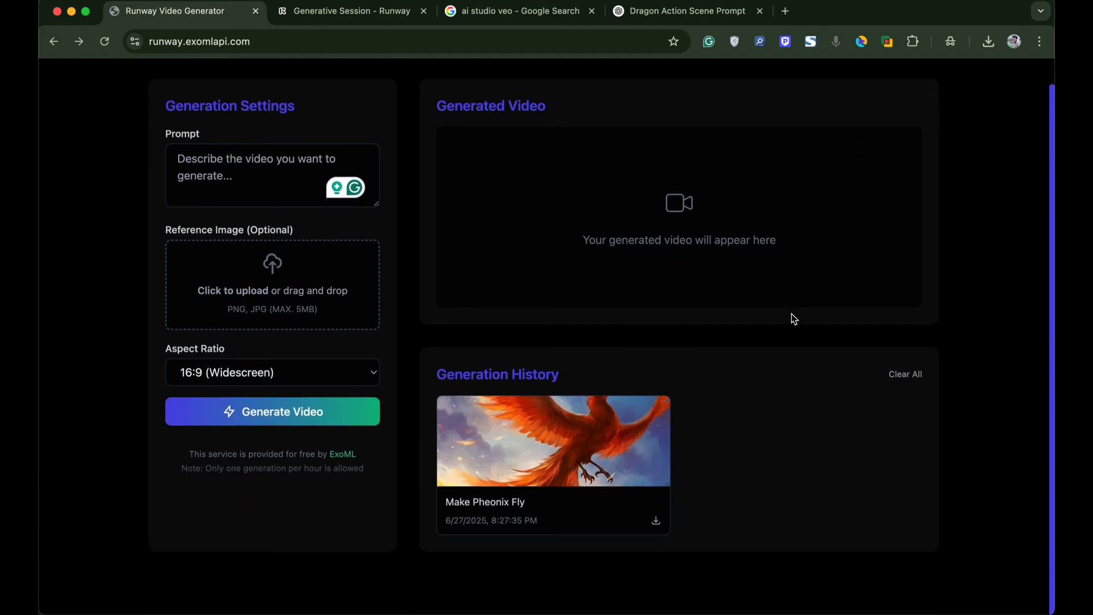
{"action": "scroll", "coordinate": [791, 317], "scroll_direction": "up", "scroll_amount": 3}
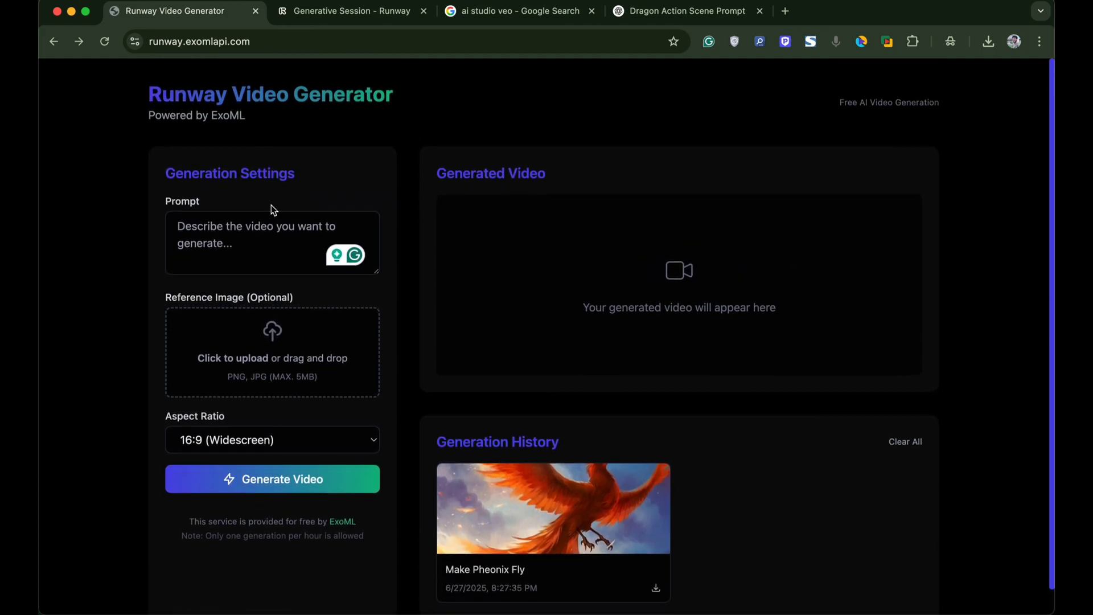
{"action": "left_click", "coordinate": [282, 352]}
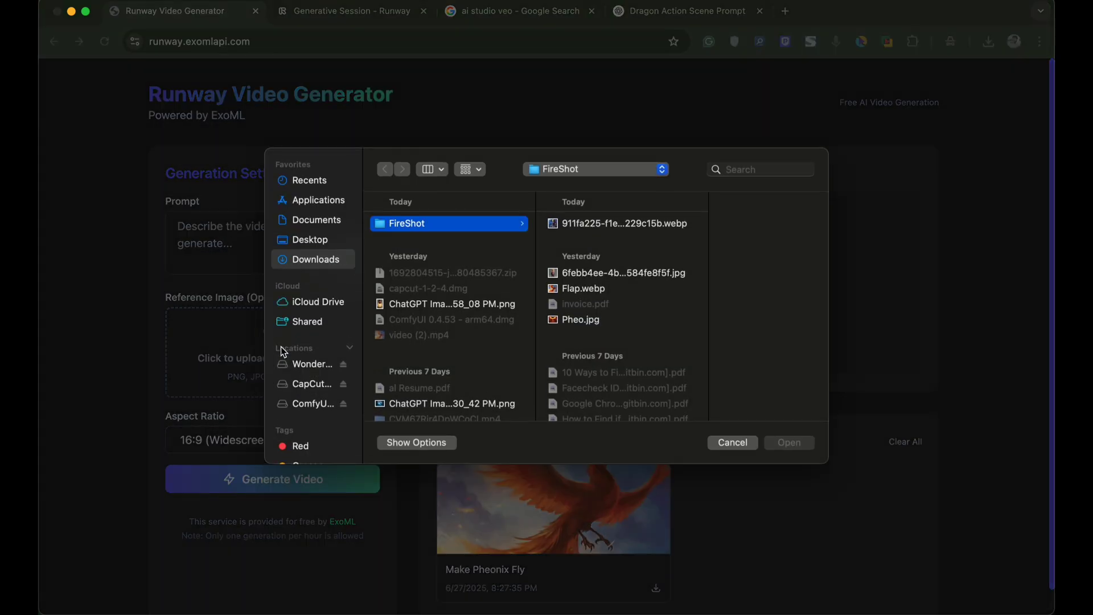
{"action": "left_click", "coordinate": [603, 223]}
{"action": "left_click", "coordinate": [777, 438]}
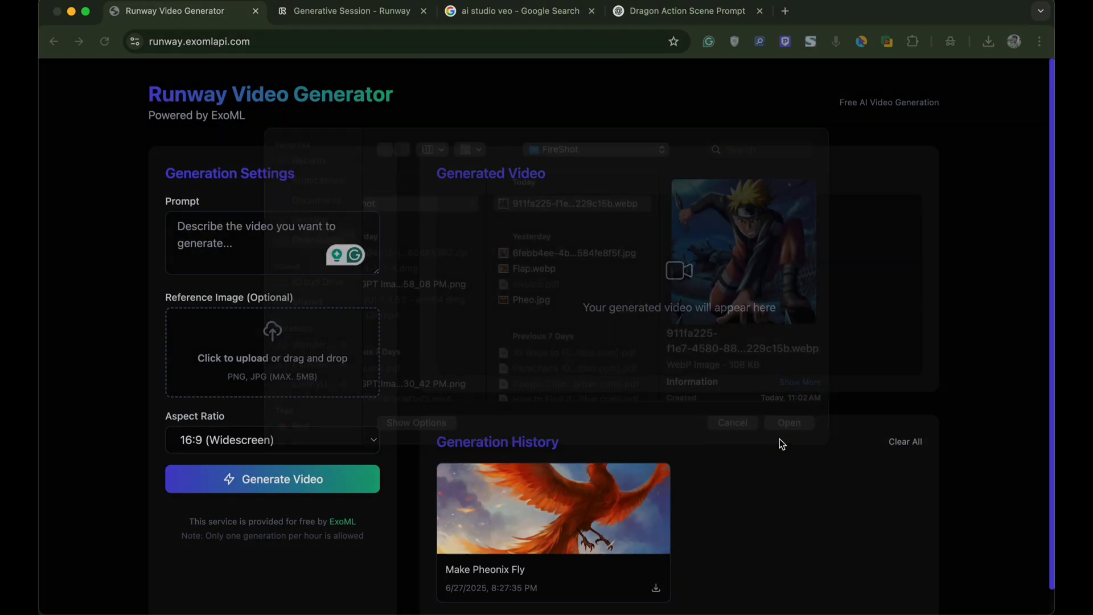
{"action": "left_click", "coordinate": [192, 249]}
{"action": "key", "text": "super+v"}
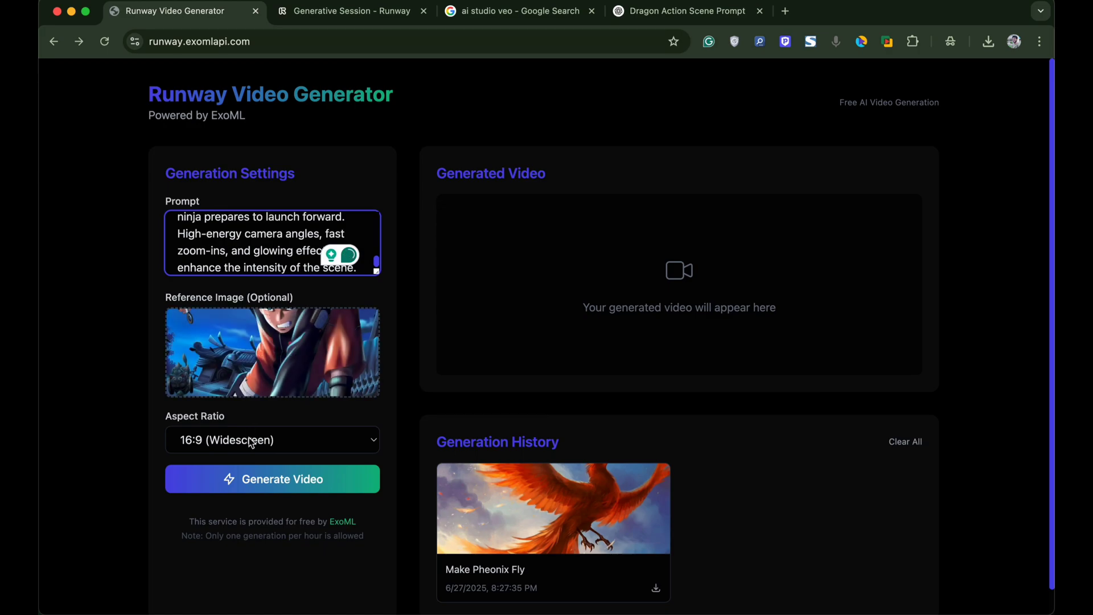
- Generate the Naruto leap-flying clip and view the result
{"action": "left_click", "coordinate": [252, 479]}
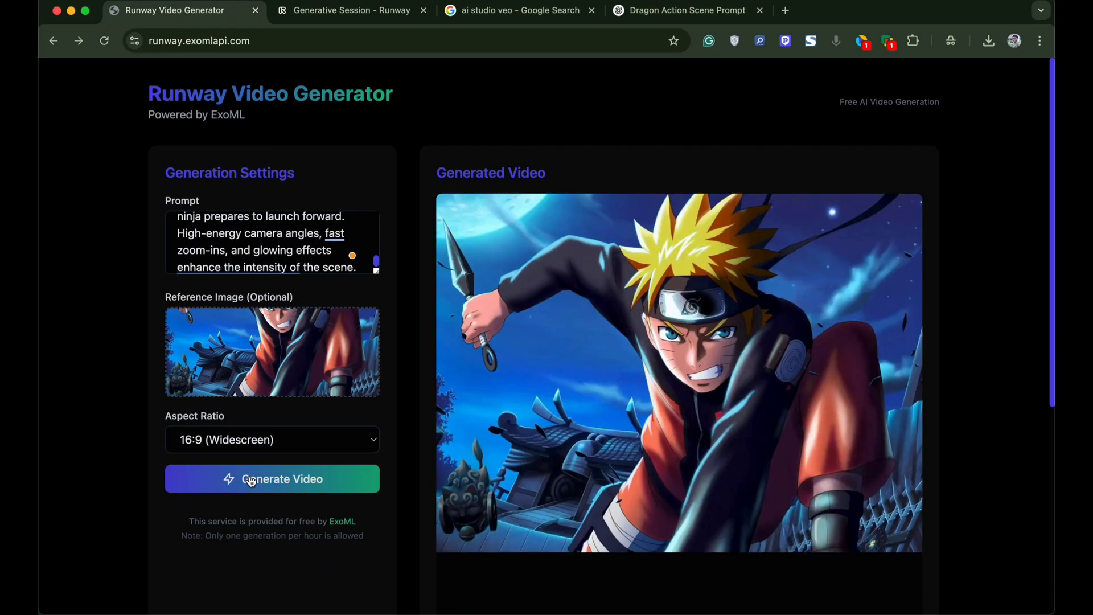
{"action": "scroll", "coordinate": [570, 357], "scroll_direction": "down", "scroll_amount": 3}
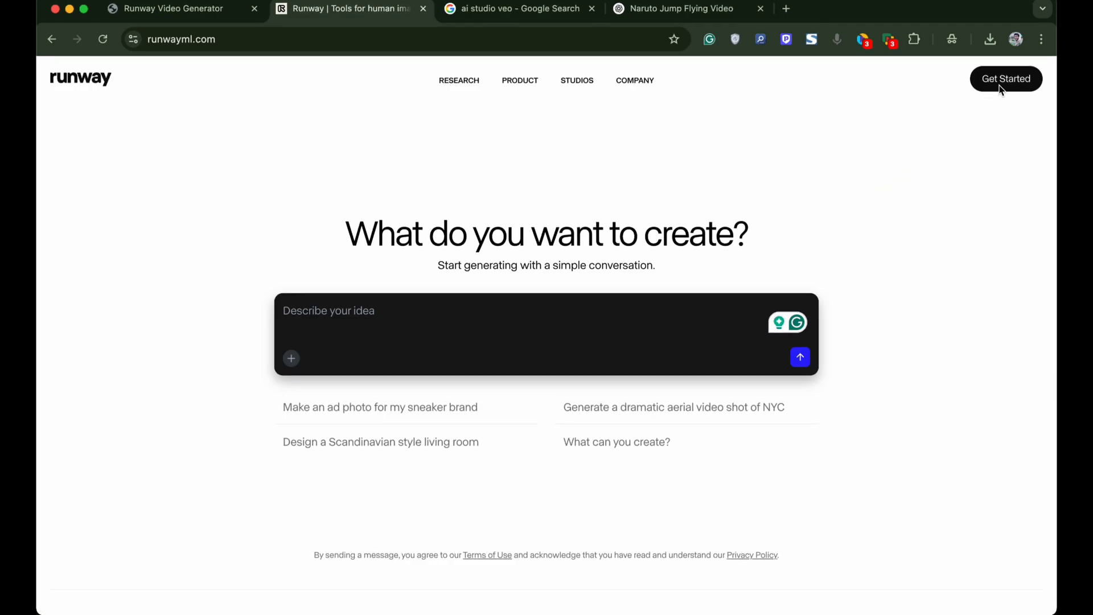
- Enter the Runway app via Get Started to open a new generative session
{"action": "left_click", "coordinate": [1001, 90]}
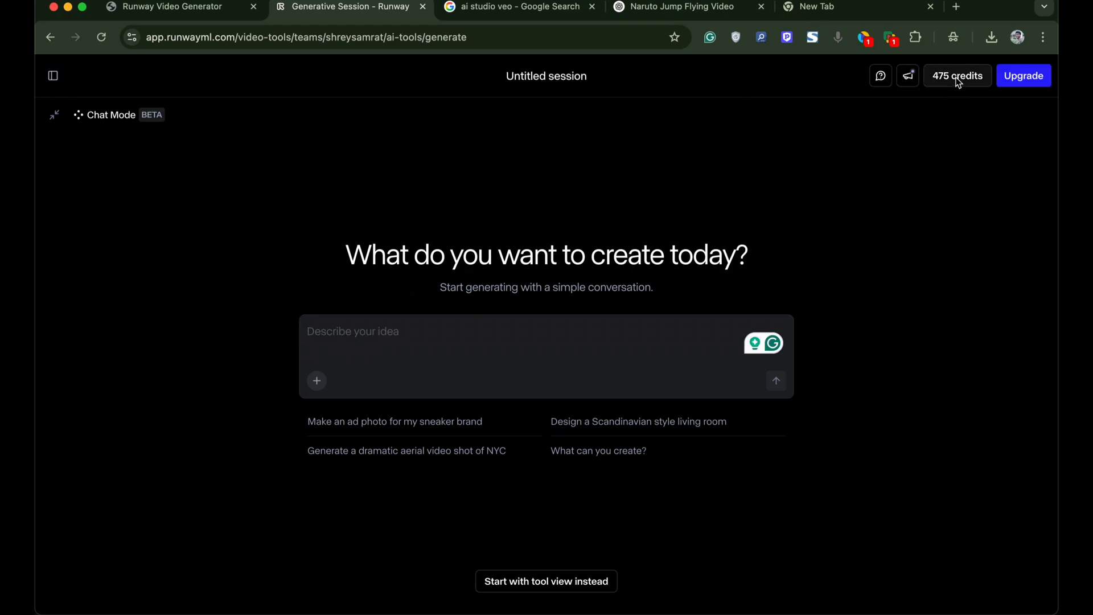
- Check the 475-credit balance, then go to the Dashboard from the side panel
{"action": "left_click", "coordinate": [958, 80]}
{"action": "left_click", "coordinate": [723, 143]}
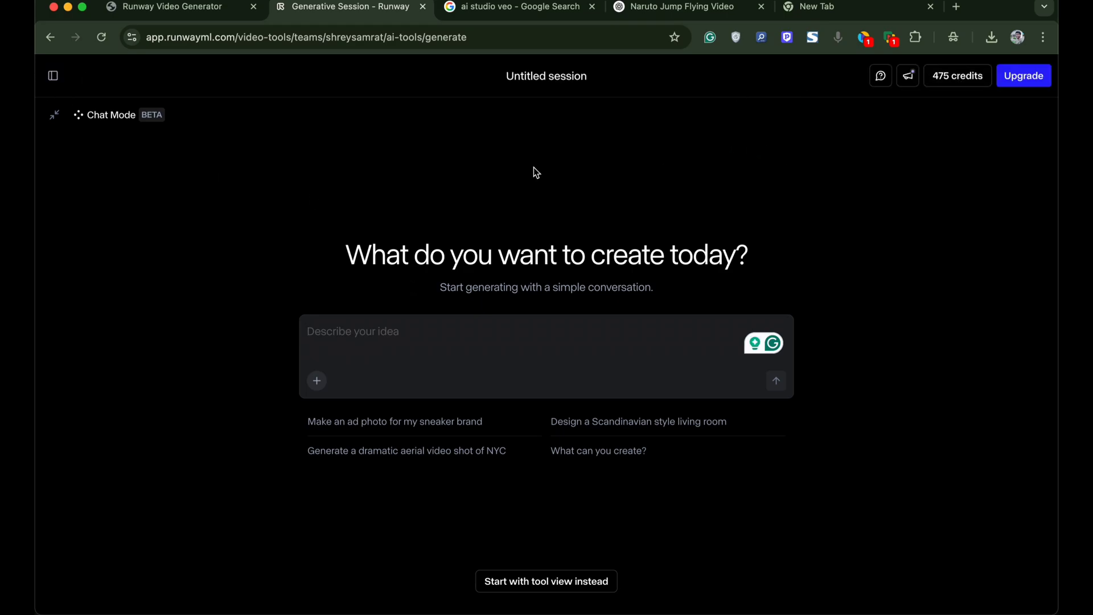
{"action": "left_click", "coordinate": [958, 77]}
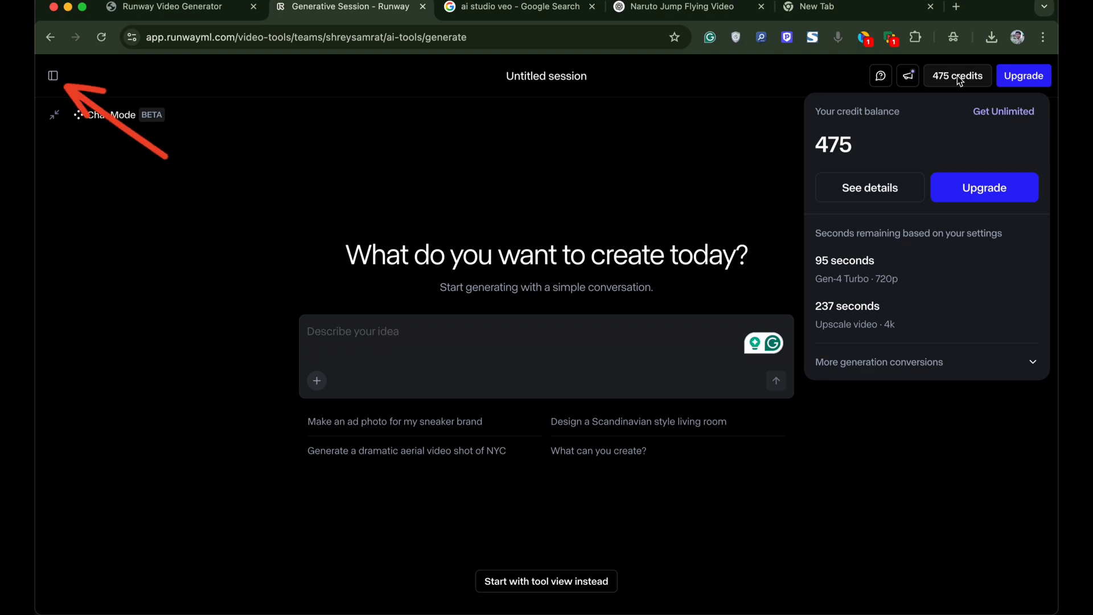
{"action": "left_click", "coordinate": [723, 148]}
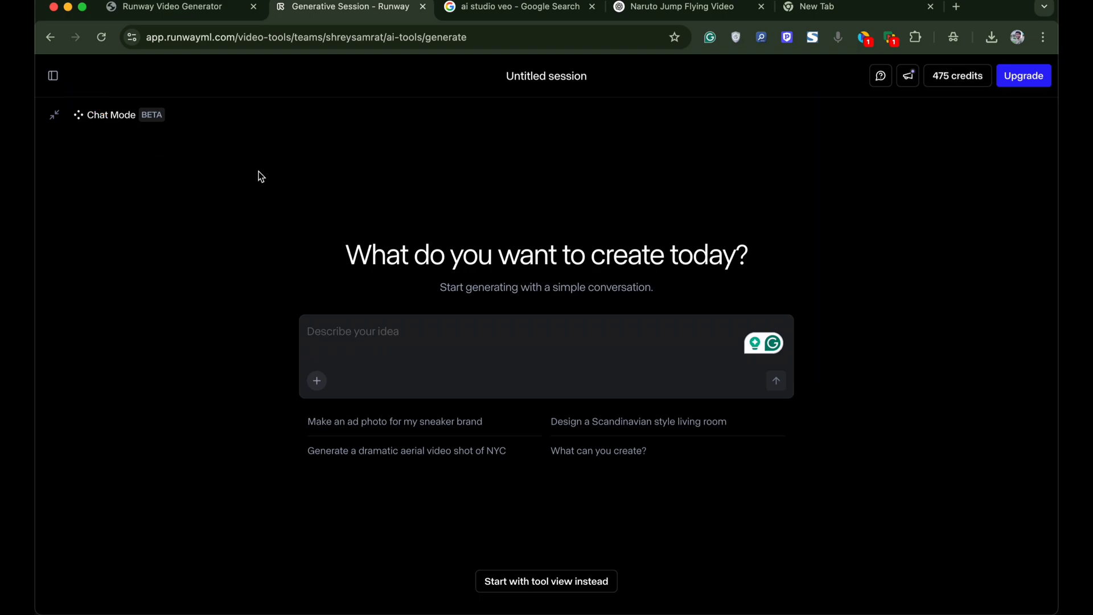
{"action": "left_click", "coordinate": [53, 76]}
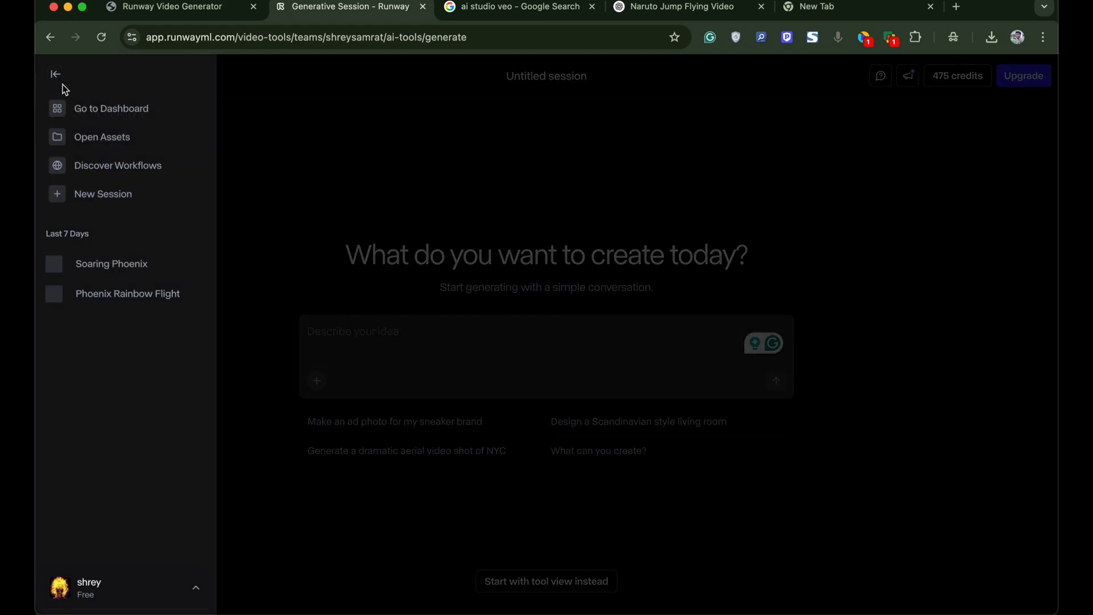
{"action": "left_click", "coordinate": [88, 108]}
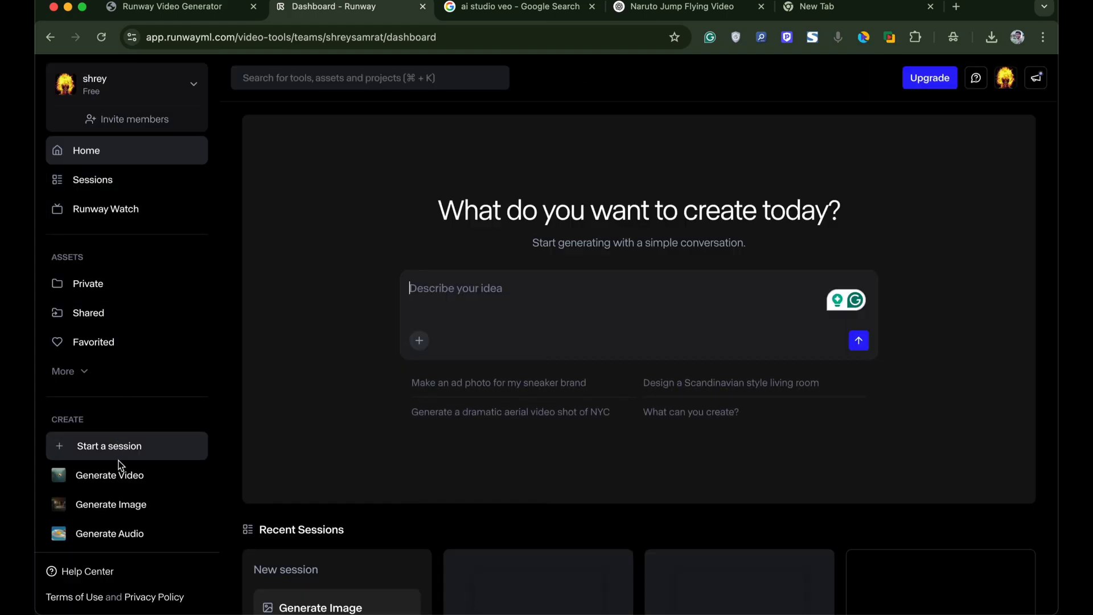
- Upload the cartoon Trump JPEG as the starting image with the prompt 'Make trump 3d AI image dance'
{"action": "left_click", "coordinate": [118, 480]}
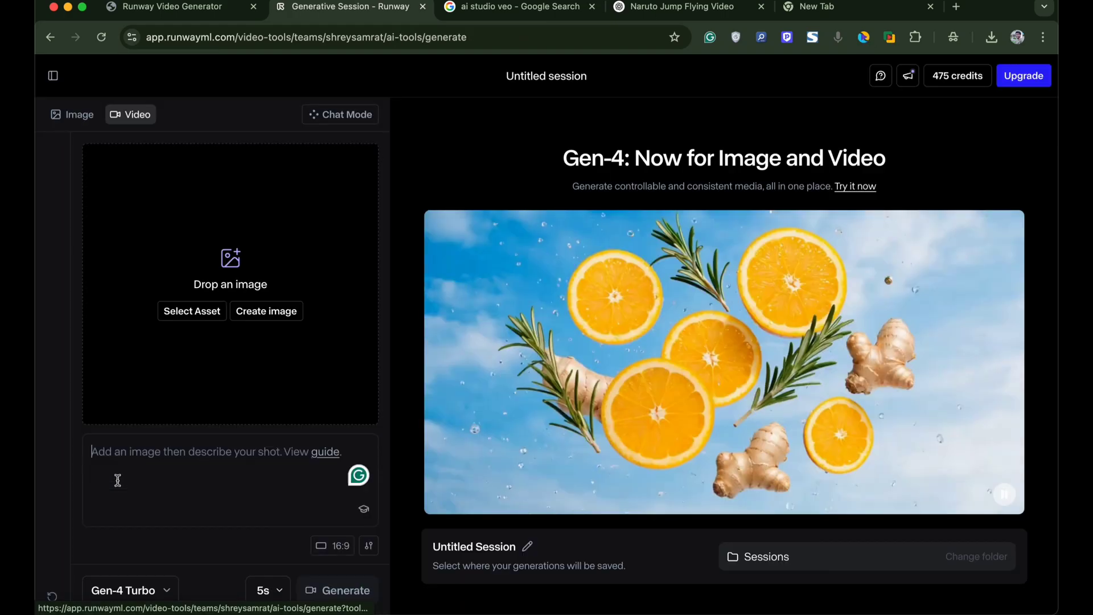
{"action": "left_click", "coordinate": [229, 267]}
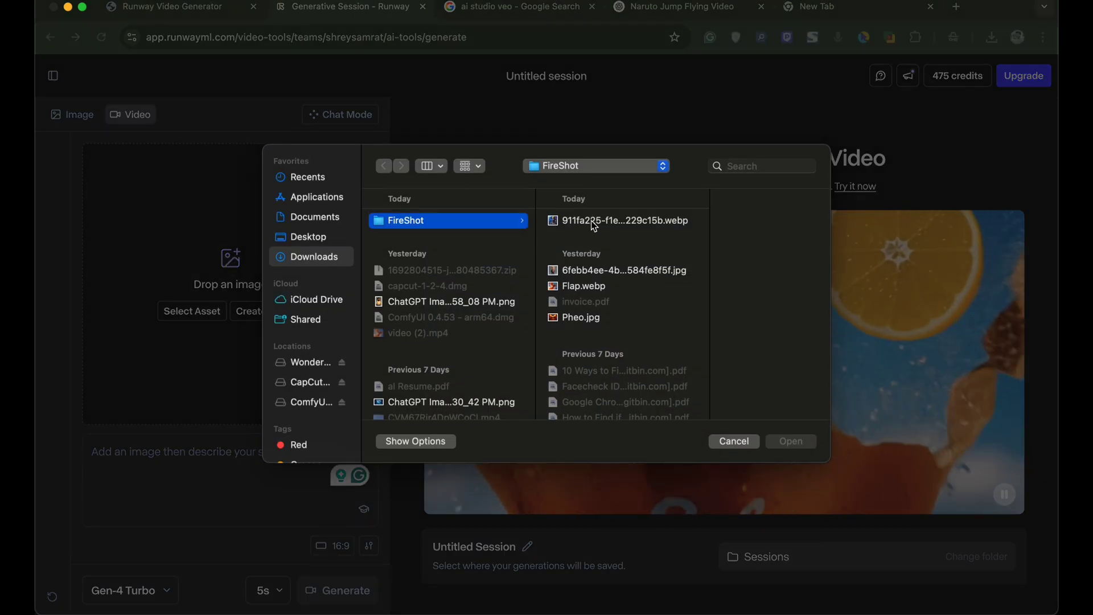
{"action": "left_click", "coordinate": [586, 271]}
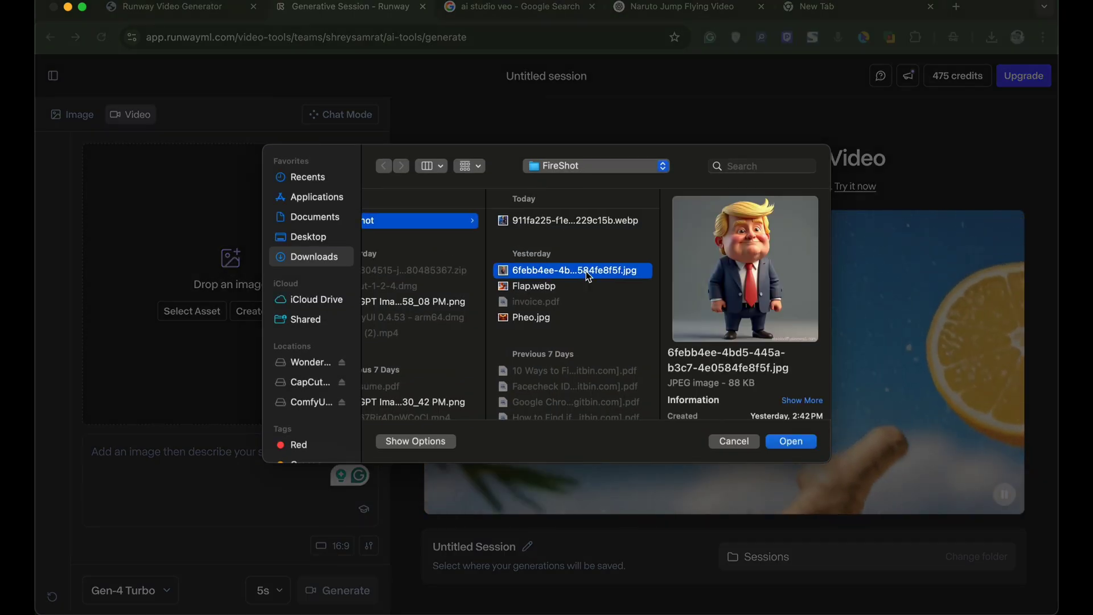
{"action": "left_click", "coordinate": [800, 444]}
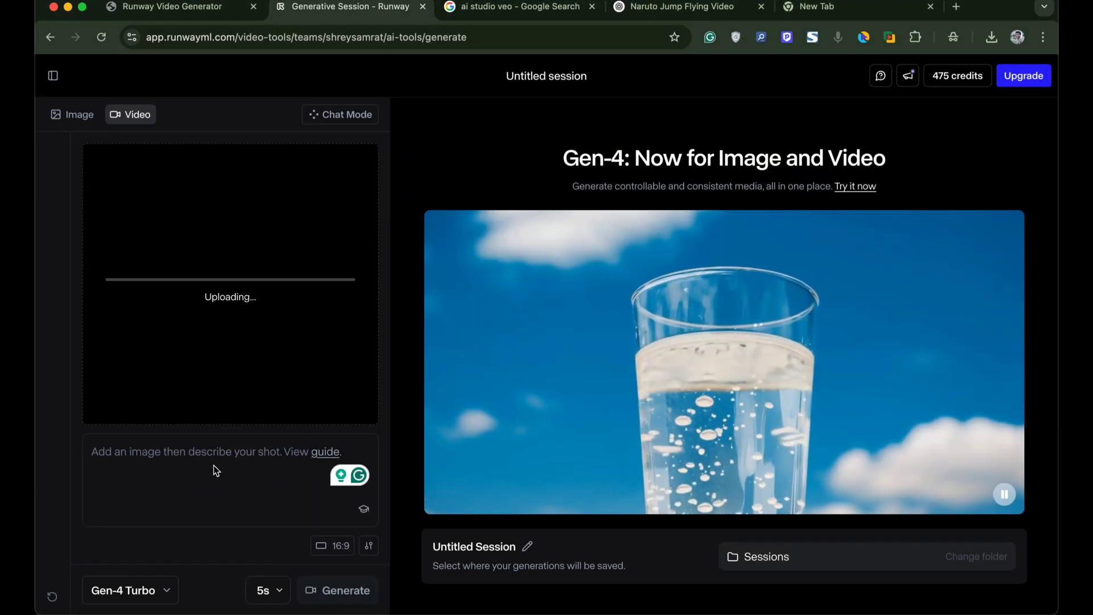
{"action": "left_click", "coordinate": [214, 466]}
{"action": "type", "text": "Make trump 3d AI image dance"}
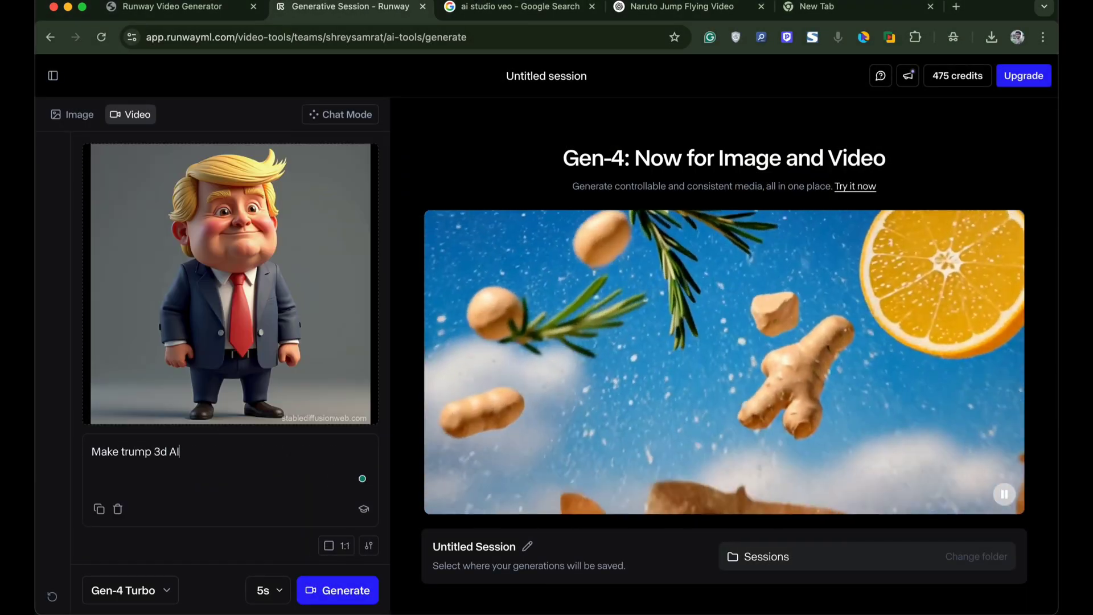
- Try a 10s duration and check the model list, then keep Gen-4 Turbo at 5 seconds
{"action": "left_click", "coordinate": [264, 590]}
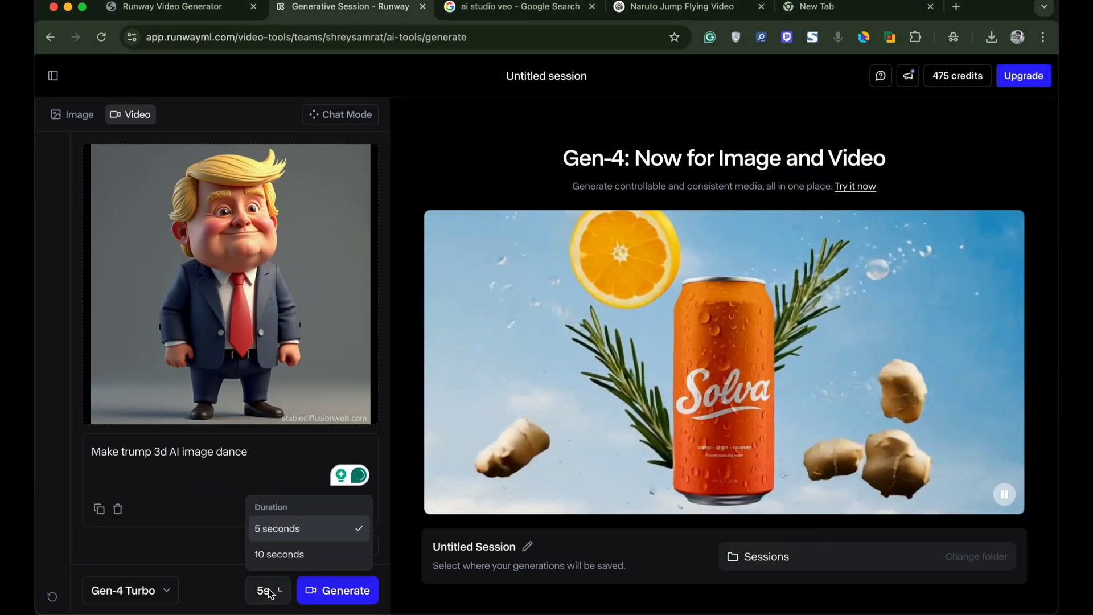
{"action": "left_click", "coordinate": [283, 554]}
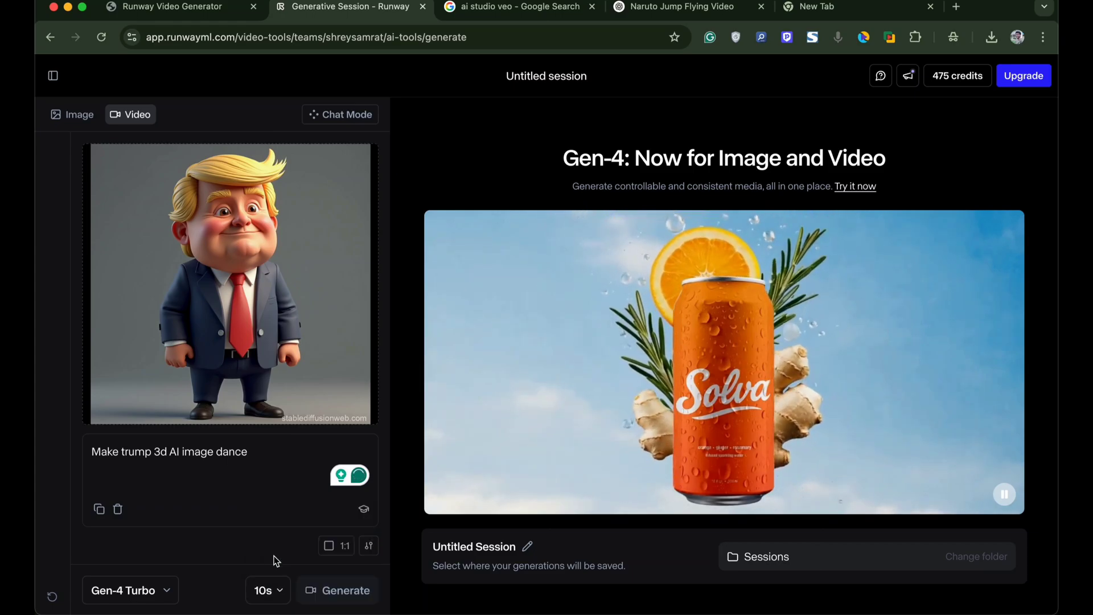
{"action": "left_click", "coordinate": [150, 591]}
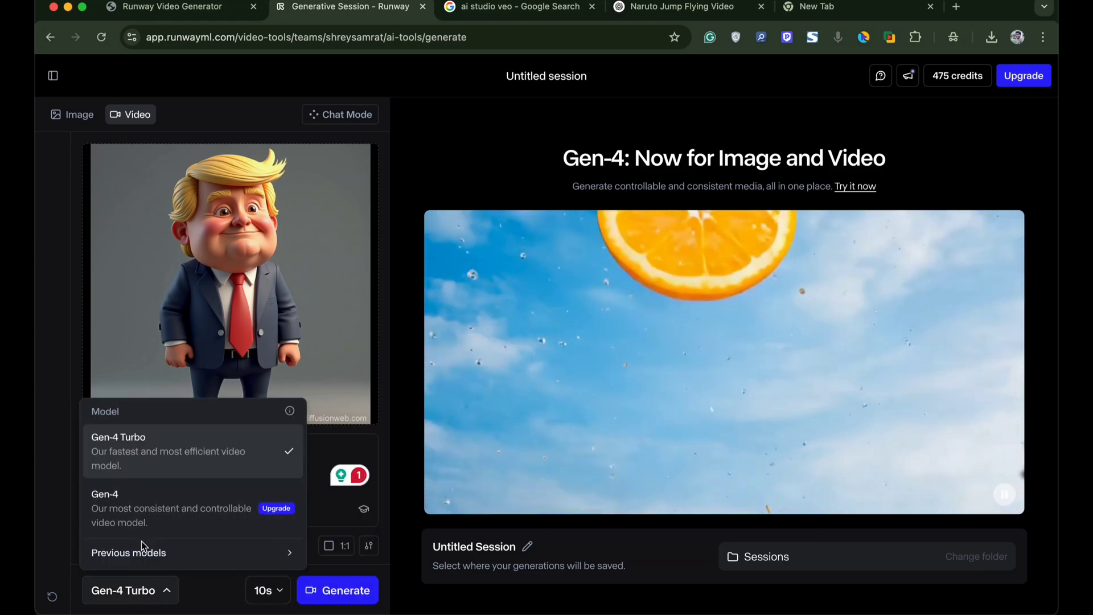
{"action": "left_click", "coordinate": [214, 595]}
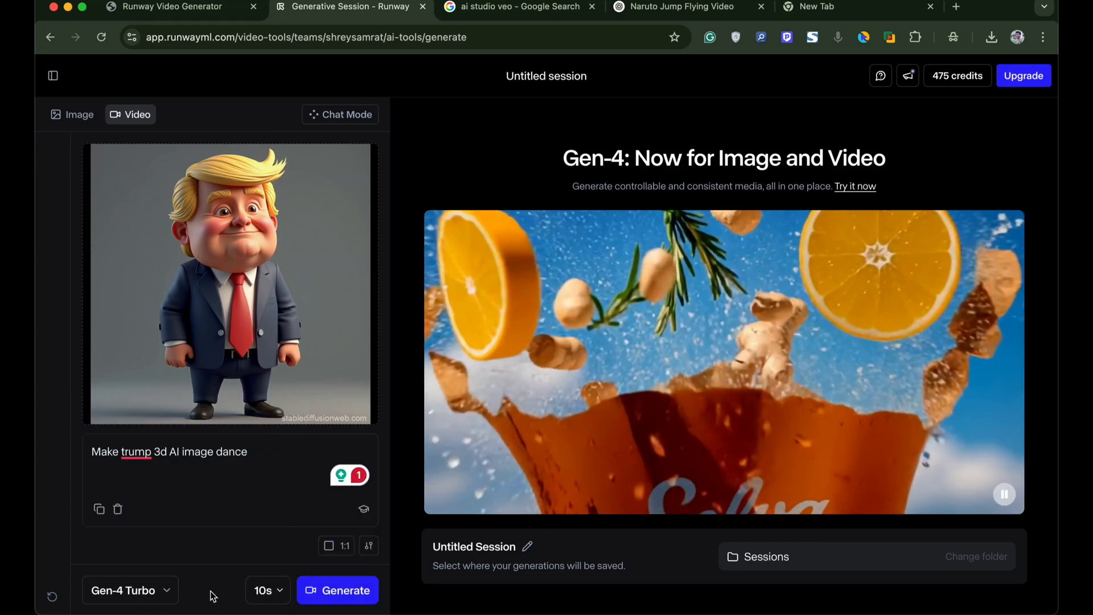
{"action": "left_click", "coordinate": [284, 592]}
{"action": "left_click", "coordinate": [278, 531]}
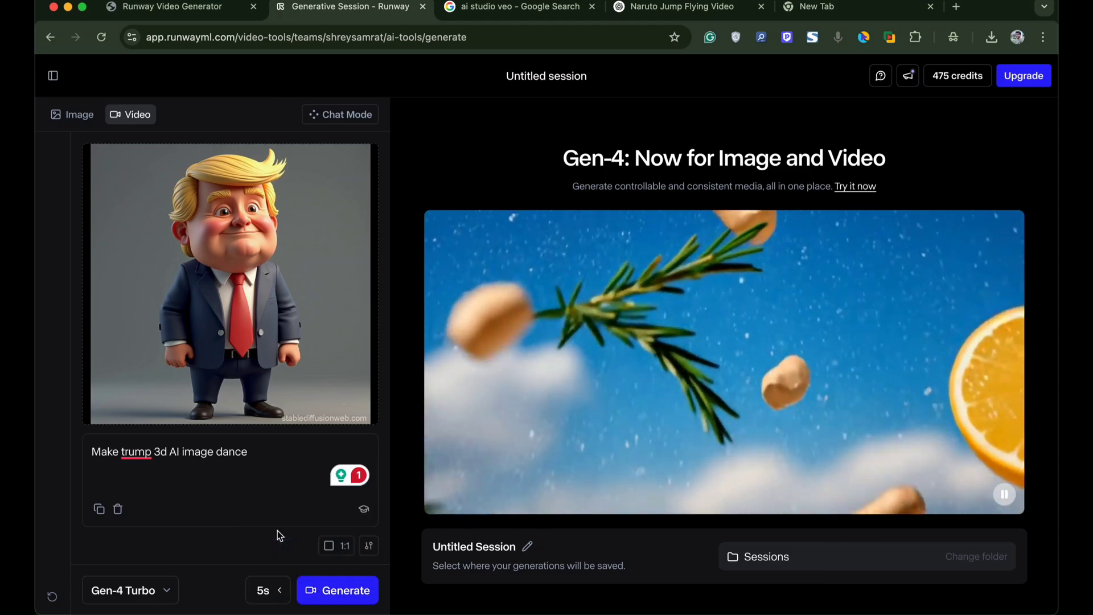
- Submit the dancing Trump generation and open the navigation panel toward the assets
{"action": "left_click", "coordinate": [329, 590]}
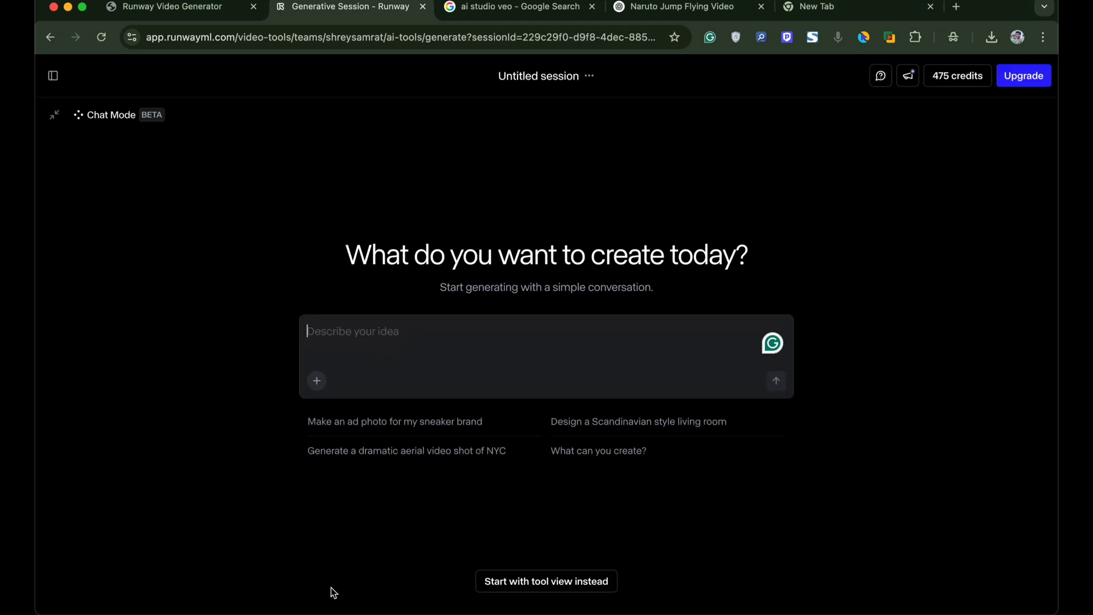
{"action": "left_click", "coordinate": [53, 76]}
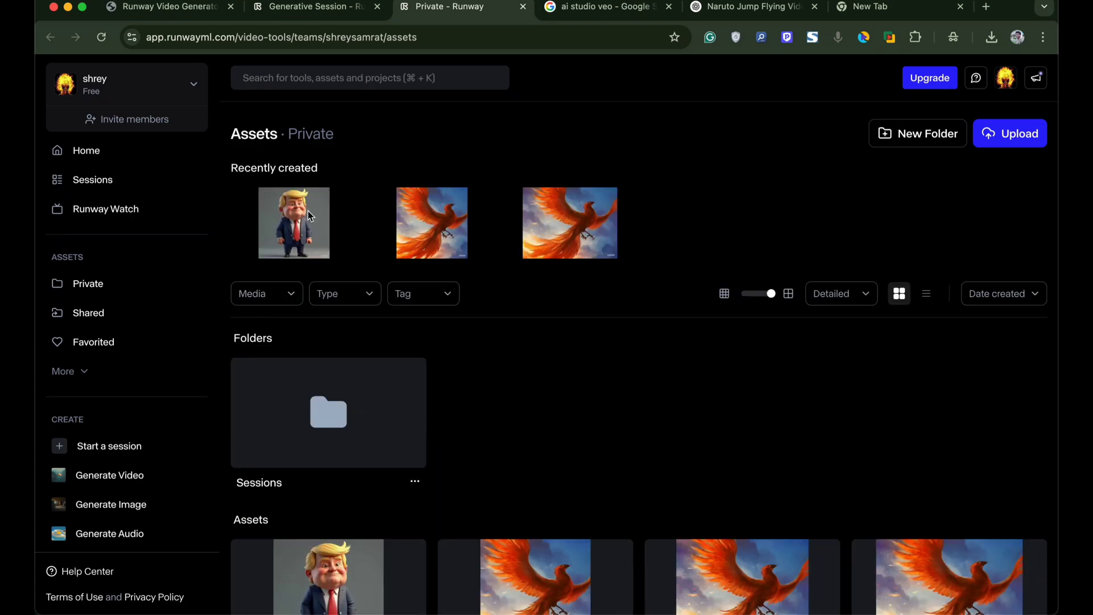
{"action": "left_click", "coordinate": [308, 216]}
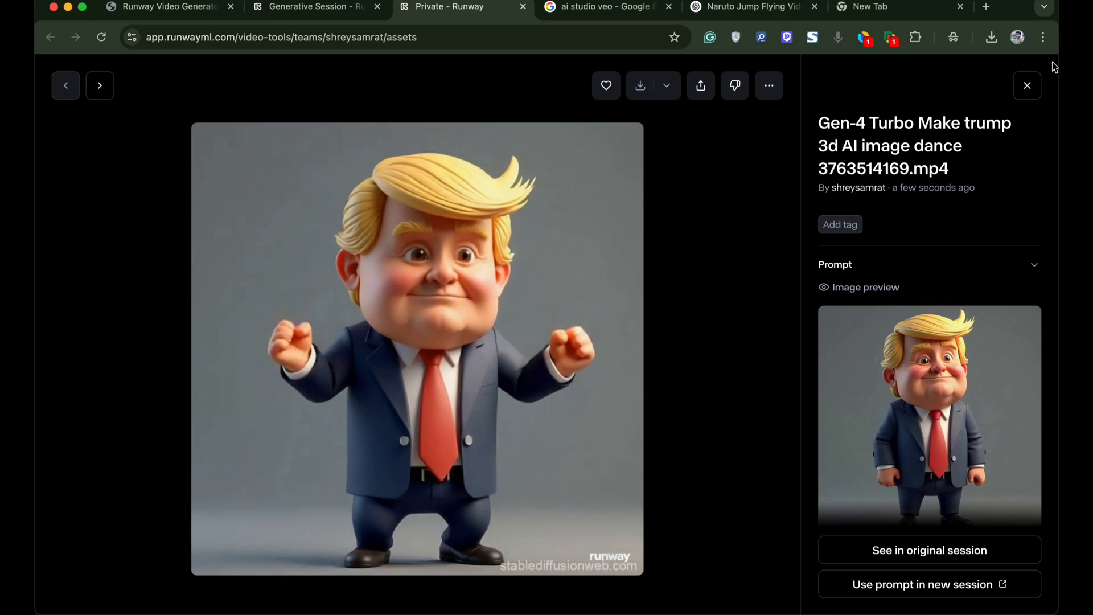
{"action": "left_click", "coordinate": [1027, 85]}
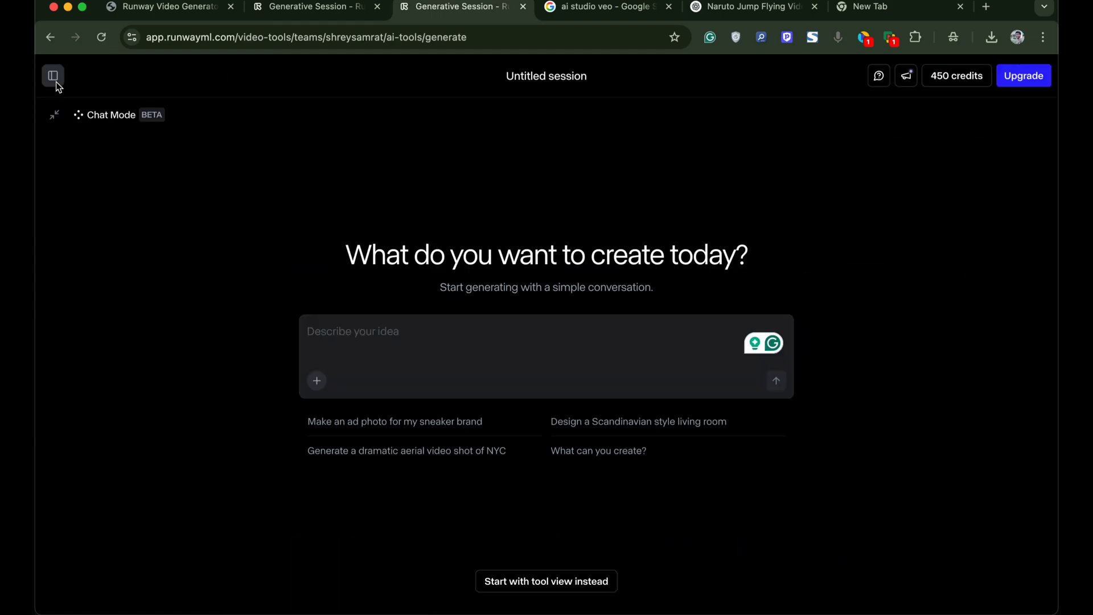
- Log out of the current Runway account from the profile menu
{"action": "left_click", "coordinate": [56, 77]}
{"action": "left_click", "coordinate": [85, 582]}
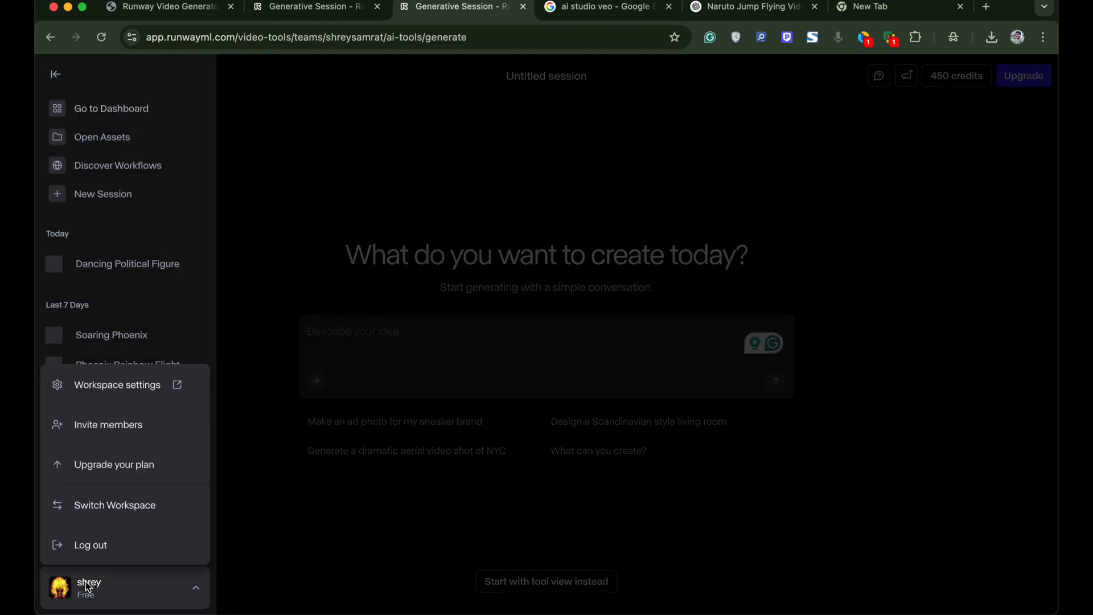
{"action": "left_click", "coordinate": [90, 554]}
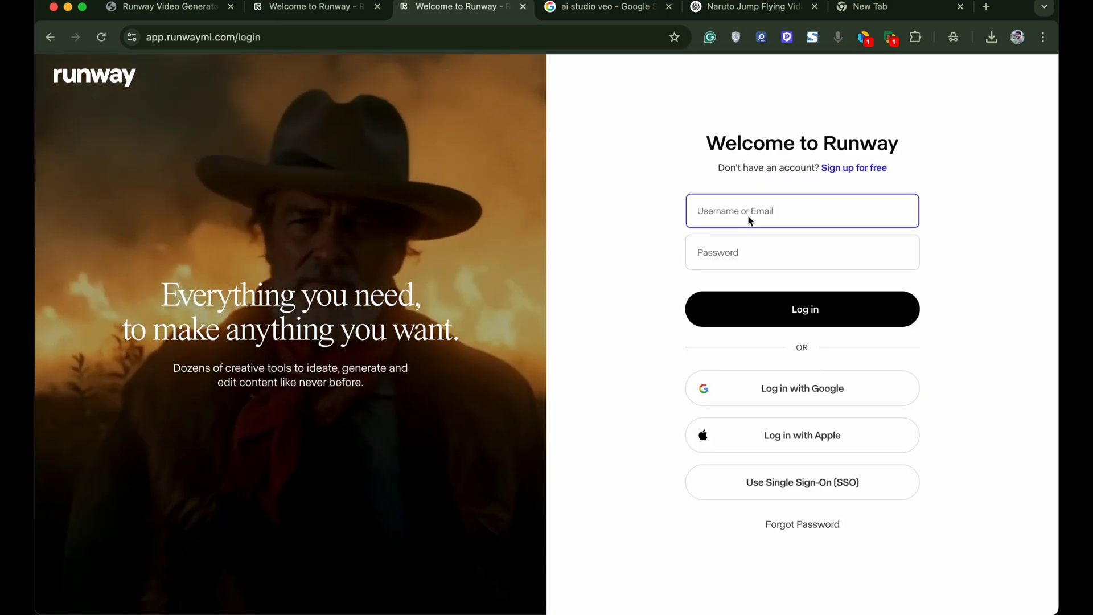
- Search 'tempmail' in a new tab, open Temp Mail and copy its disposable address
{"action": "left_click", "coordinate": [956, 7]}
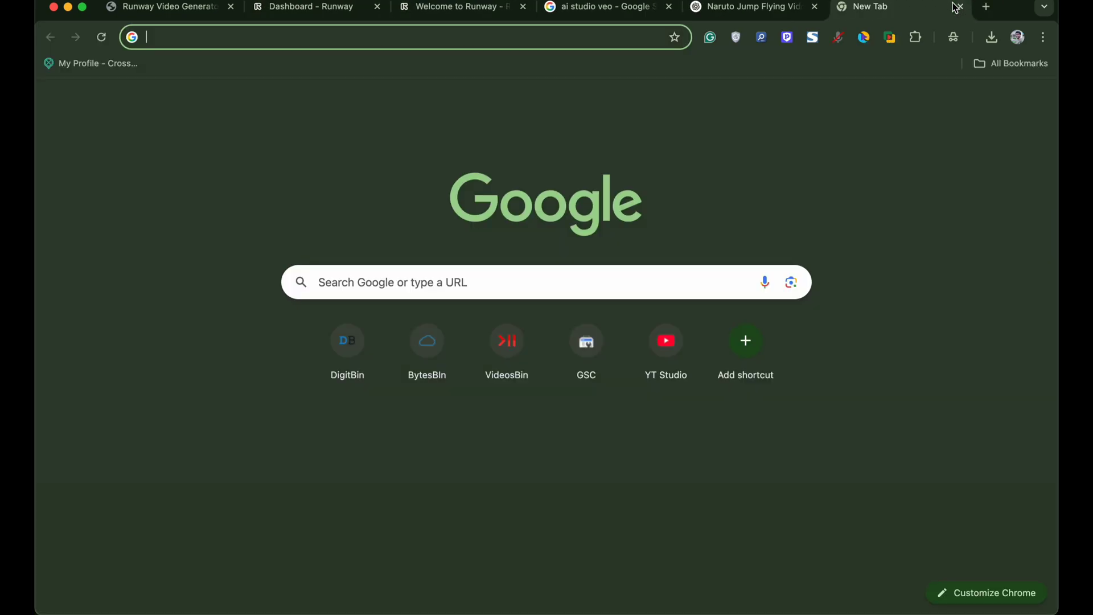
{"action": "type", "text": "tem"}
{"action": "key", "text": "Down"}
{"action": "key", "text": "Return"}
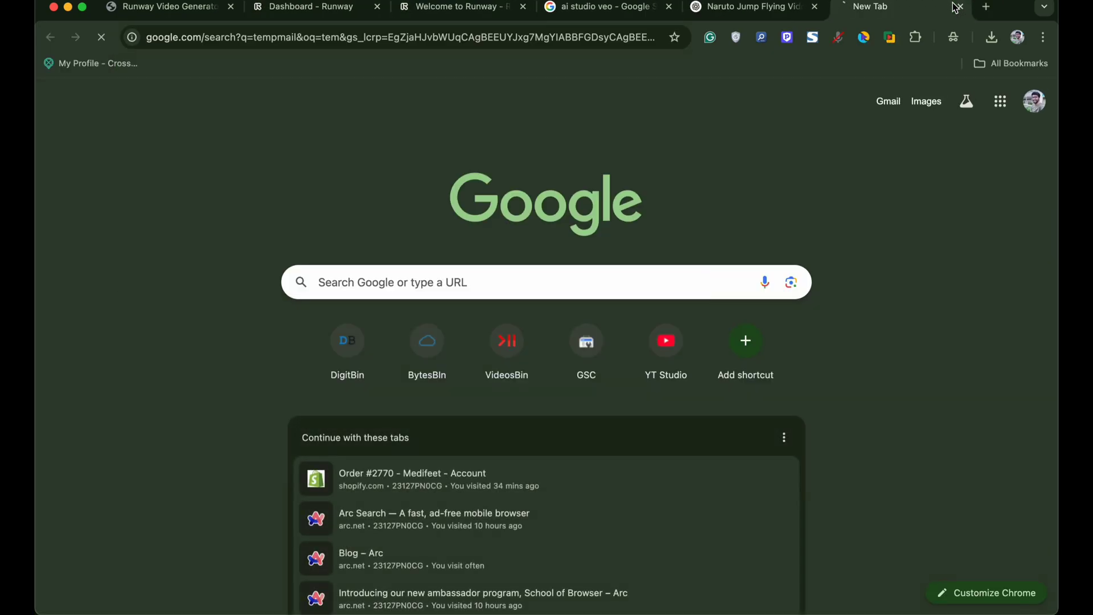
{"action": "left_click", "coordinate": [340, 239]}
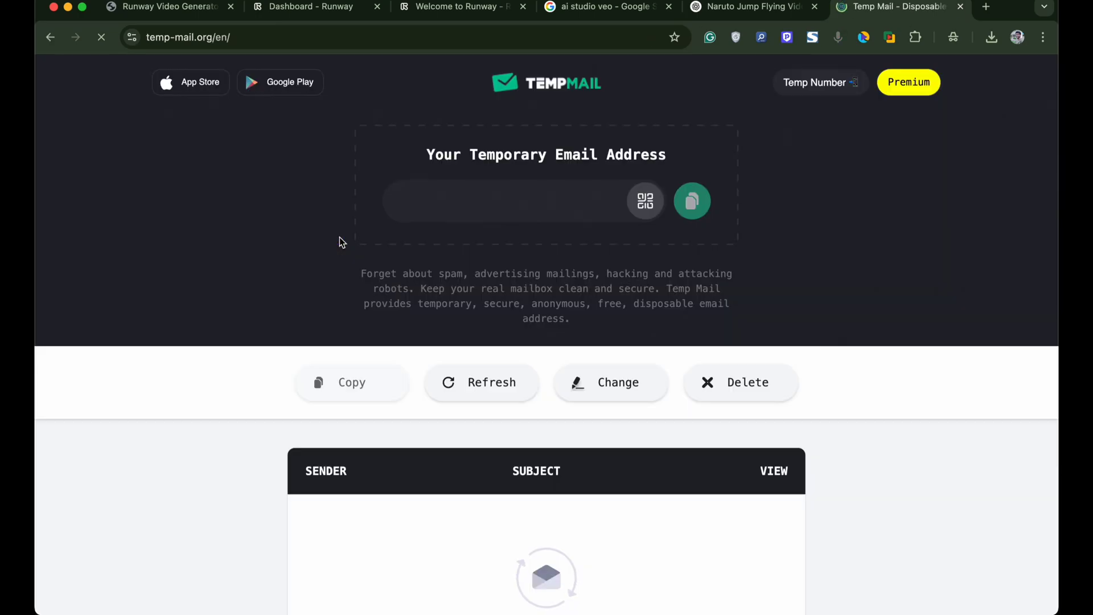
{"action": "scroll", "coordinate": [302, 224], "scroll_direction": "down", "scroll_amount": 1}
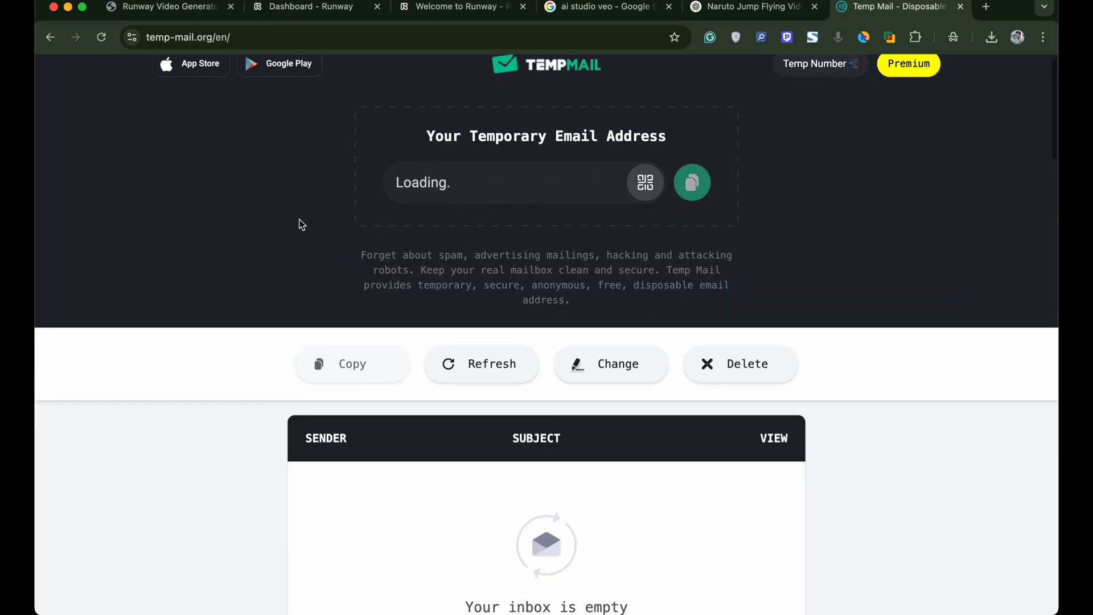
{"action": "left_click", "coordinate": [707, 189]}
- Start a new Runway sign-up using the pasted temporary email address
{"action": "key", "text": "super+3"}
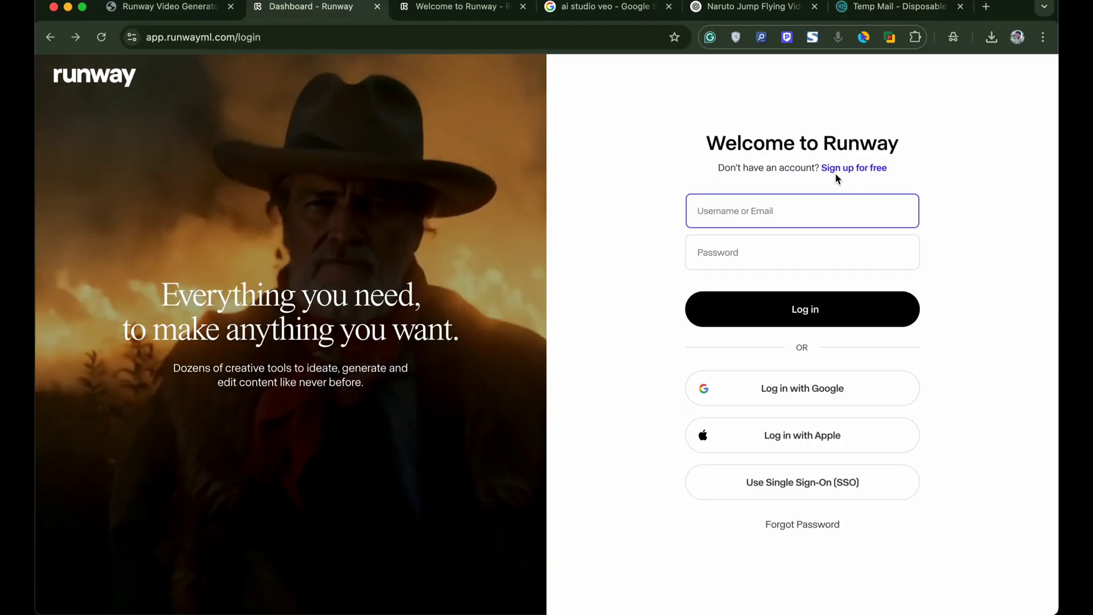
{"action": "left_click", "coordinate": [835, 173]}
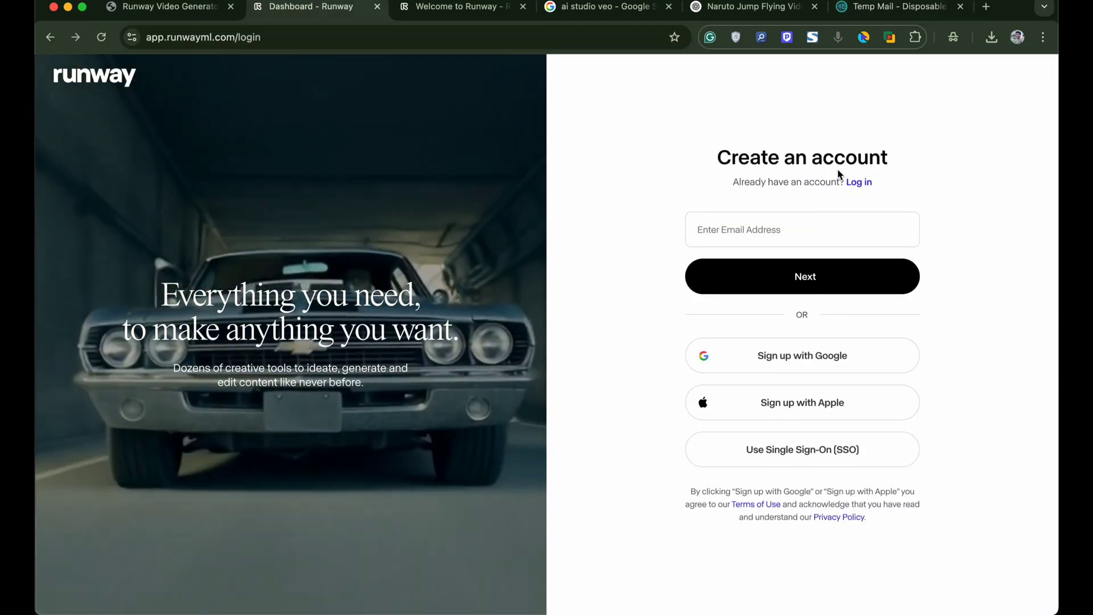
{"action": "left_click", "coordinate": [768, 238]}
{"action": "key", "text": "super+v"}
{"action": "left_click", "coordinate": [769, 277]}
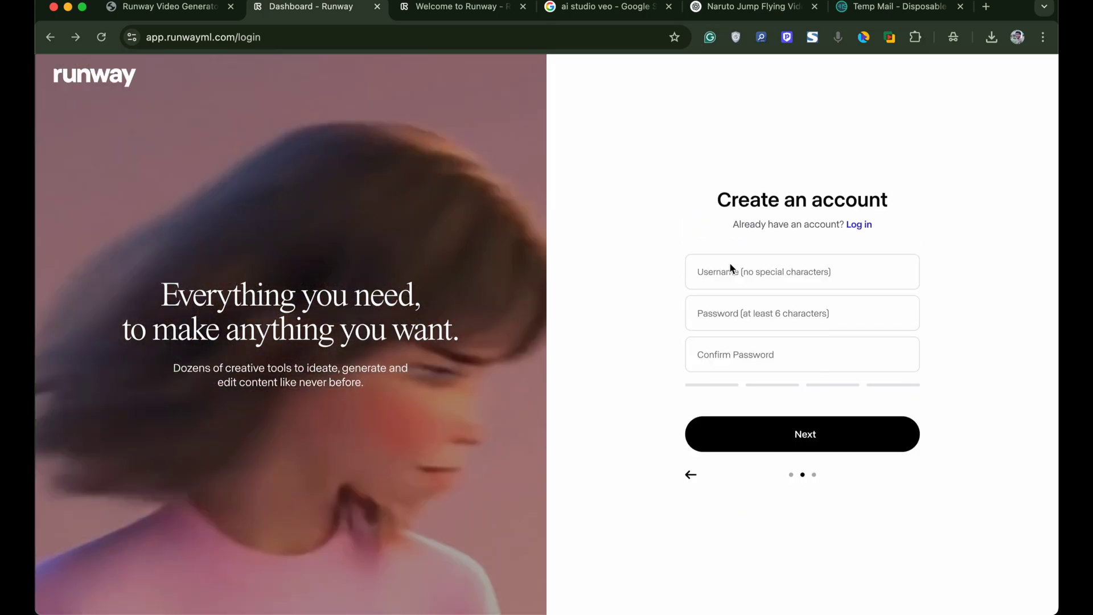
- Enter username 'TempRunaway', the account password twice, and the first and last names
{"action": "type", "text": "TempRunaway"}
{"action": "left_click", "coordinate": [722, 312]}
{"action": "key", "text": "super+v"}
{"action": "key", "text": "Tab"}
{"action": "key", "text": "super+v"}
{"action": "key", "text": "Return"}
{"action": "left_click", "coordinate": [752, 281]}
{"action": "key", "text": "Return"}
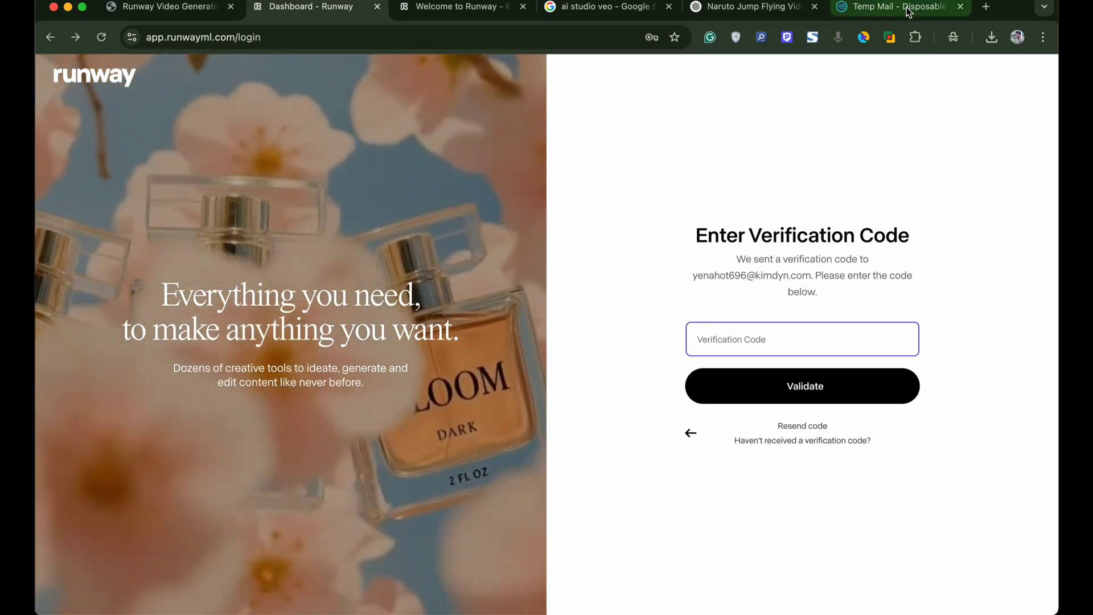
- Check the Temp Mail inbox for Runway's 'Verify it's you!' verification email
{"action": "left_click", "coordinate": [903, 9]}
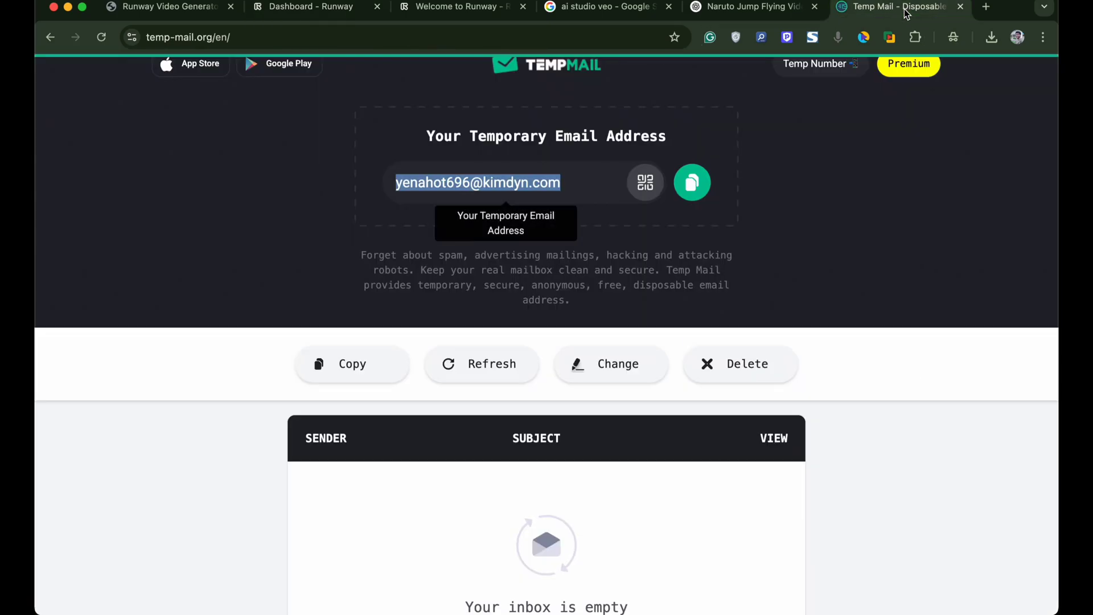
{"action": "scroll", "coordinate": [565, 228], "scroll_direction": "down", "scroll_amount": 3}
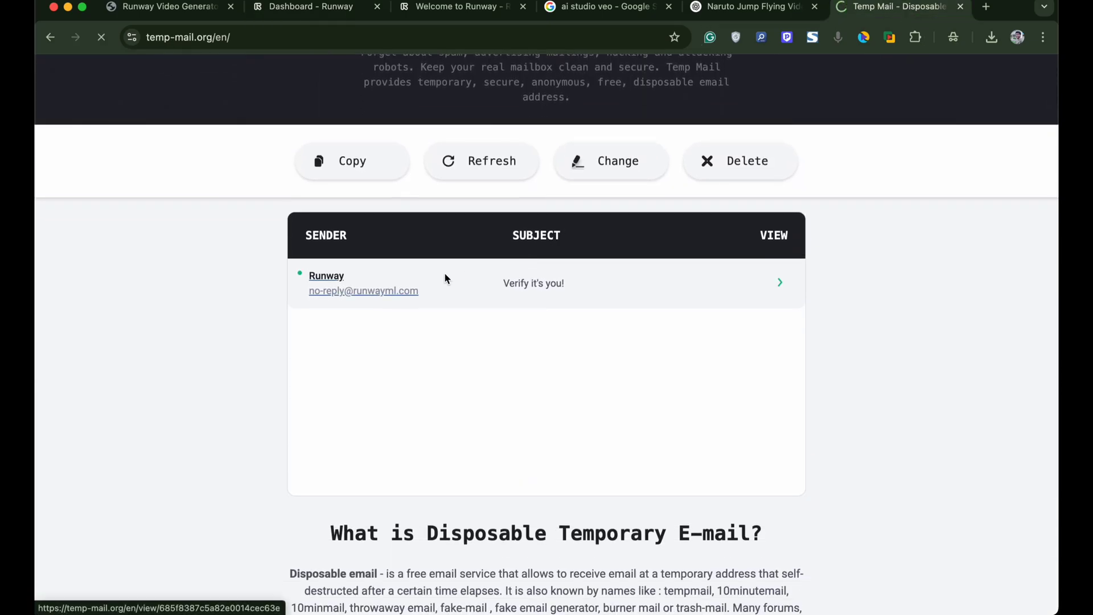
{"action": "scroll", "coordinate": [493, 407], "scroll_direction": "down", "scroll_amount": 5}
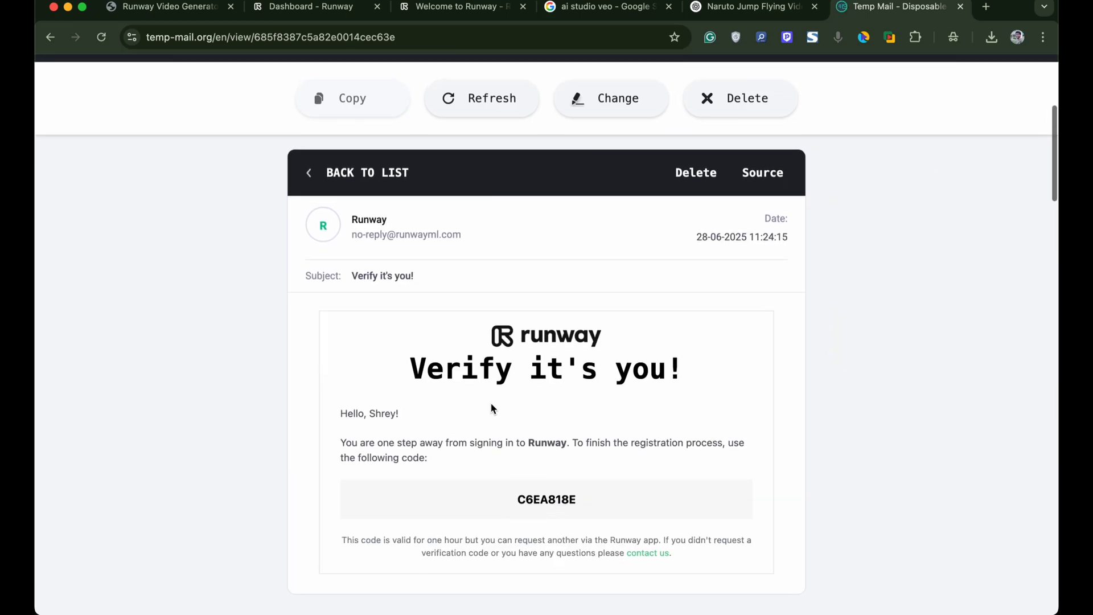
- Validate the emailed code, dismiss the welcome and upgrade screens, and check the 125-credit balance
{"action": "left_click", "coordinate": [315, 11]}
{"action": "key", "text": "super+v"}
{"action": "left_click", "coordinate": [803, 386]}
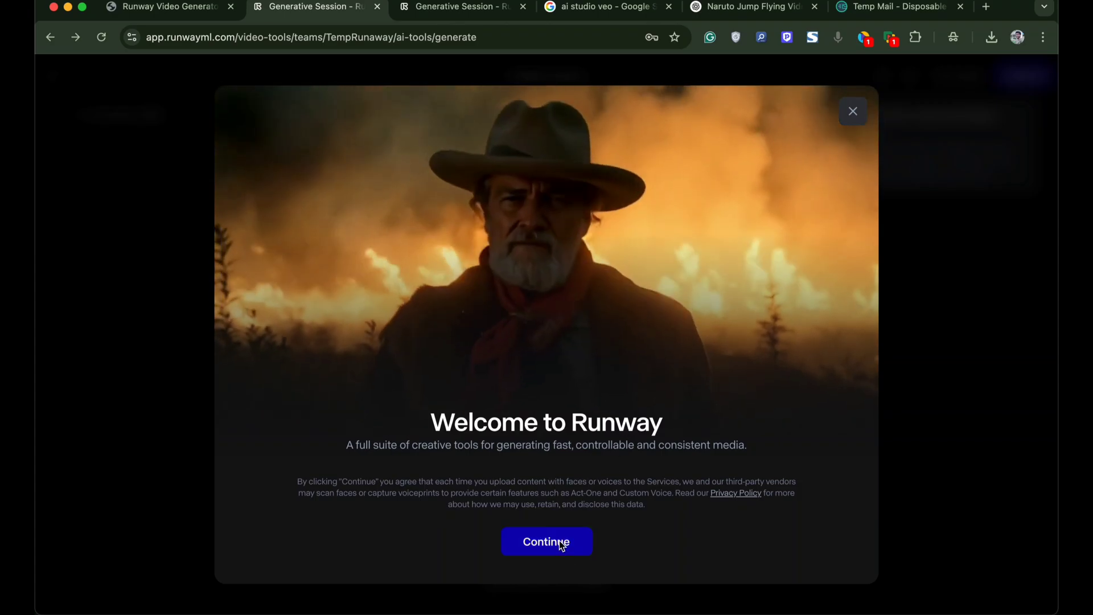
{"action": "left_click", "coordinate": [560, 542]}
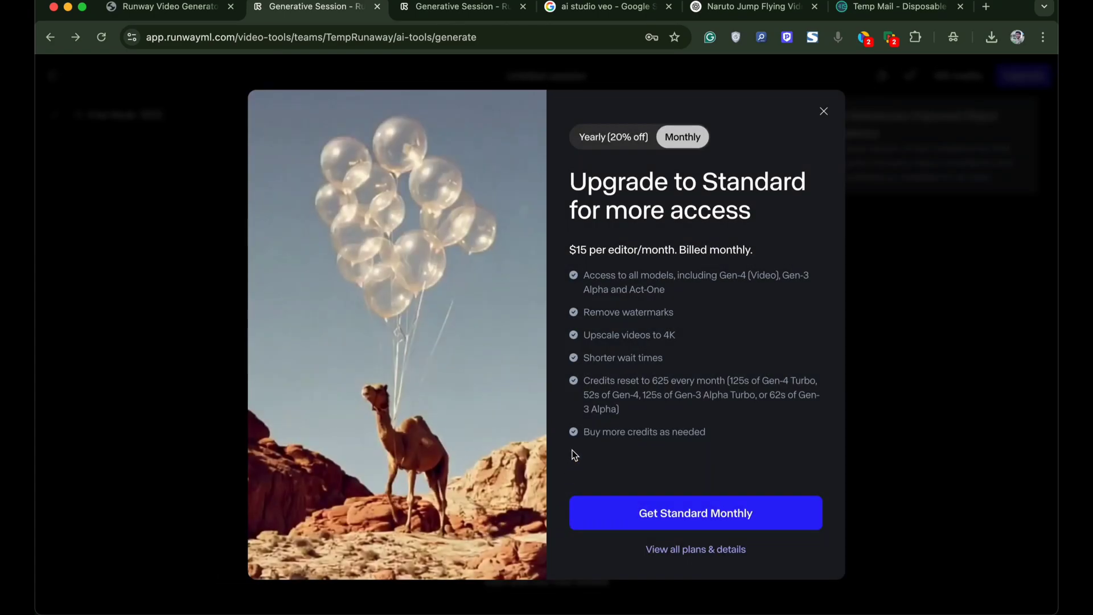
{"action": "left_click", "coordinate": [824, 111]}
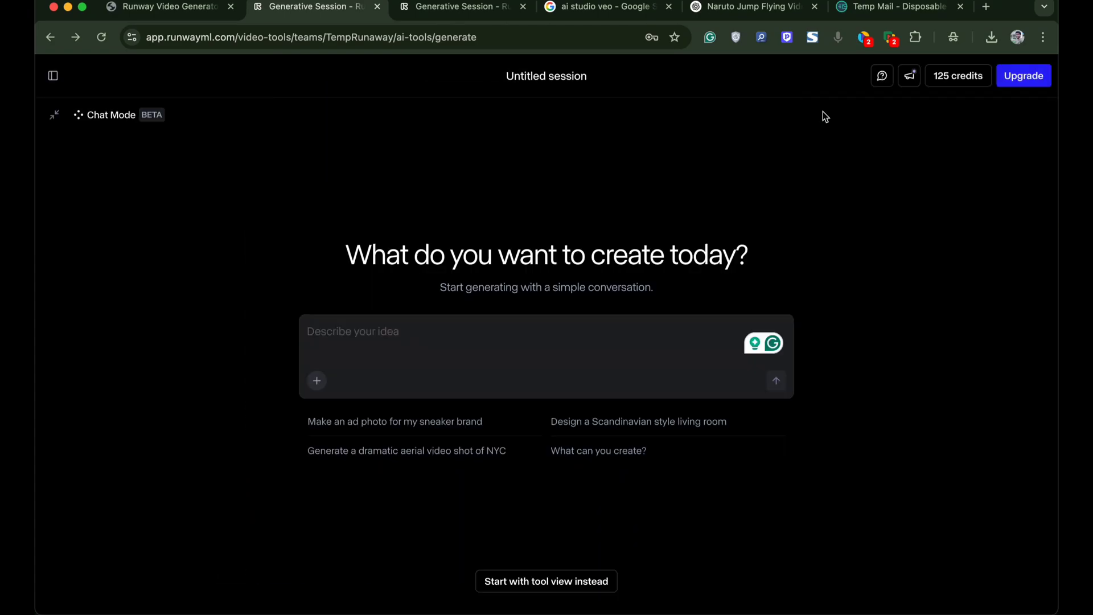
{"action": "left_click", "coordinate": [957, 78]}
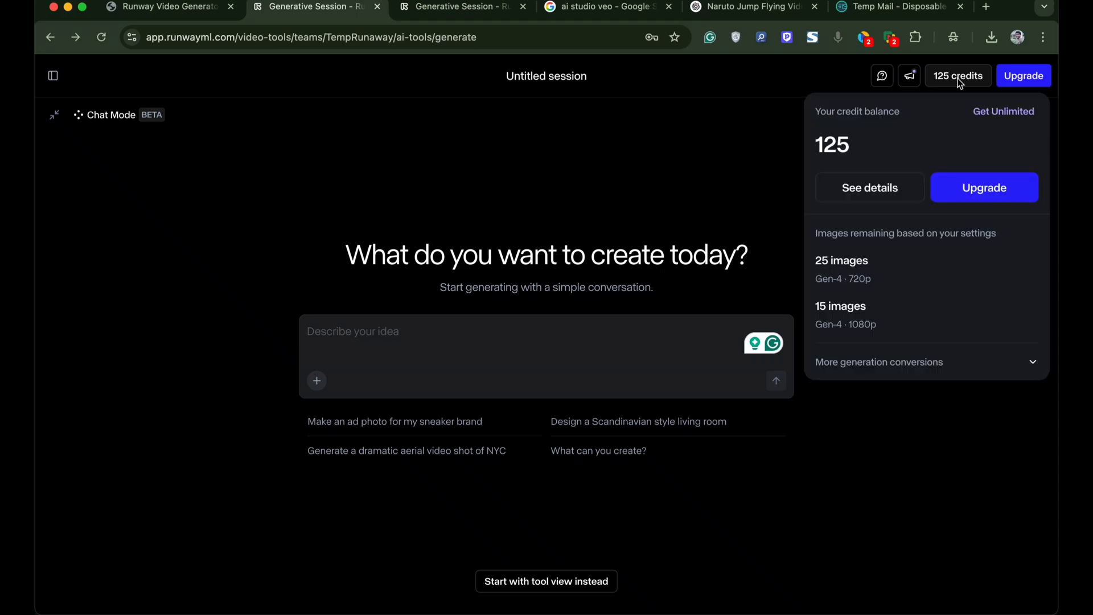
- Close the credits panel and open AI Studio's Video Generator from the 'ai studio veo' search
{"action": "left_click", "coordinate": [962, 80]}
{"action": "left_click", "coordinate": [961, 80]}
{"action": "left_click", "coordinate": [575, 8]}
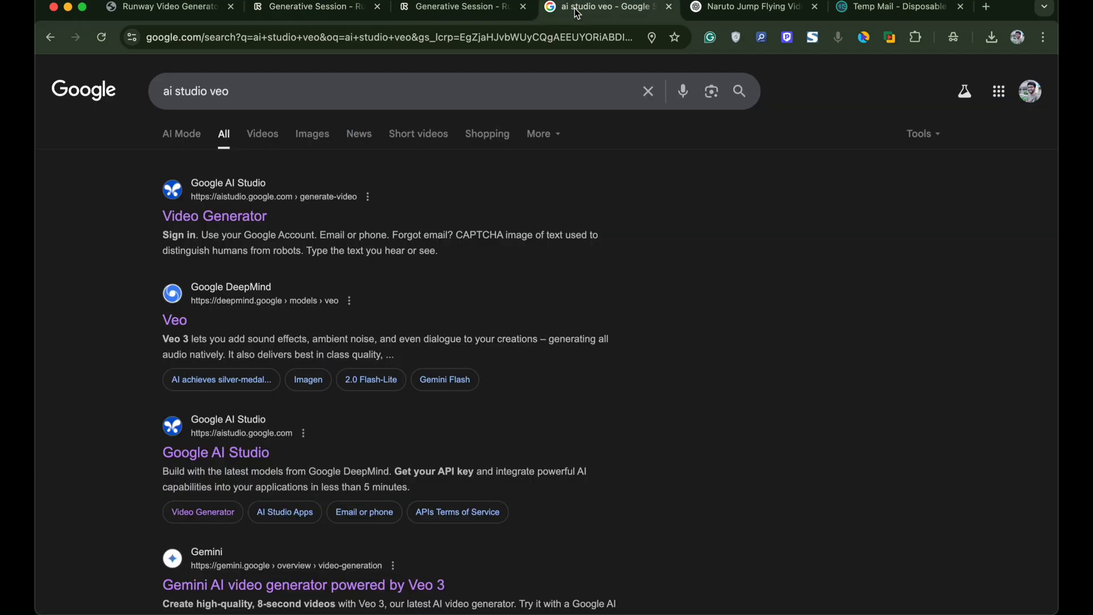
{"action": "left_click", "coordinate": [198, 90]}
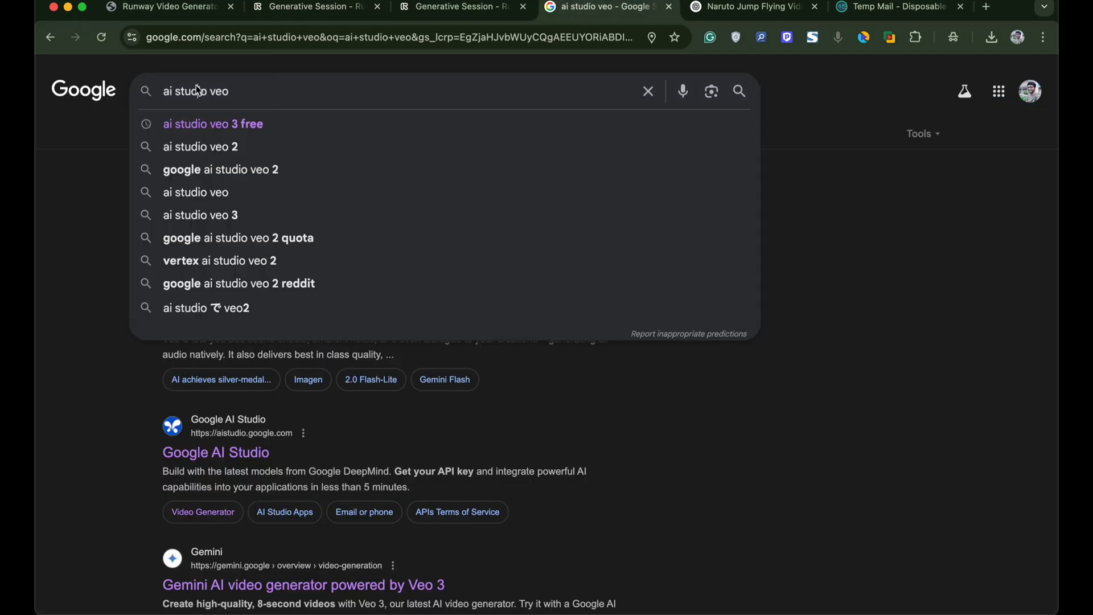
{"action": "left_click", "coordinate": [79, 147]}
{"action": "left_click", "coordinate": [251, 104]}
{"action": "key", "text": "Return"}
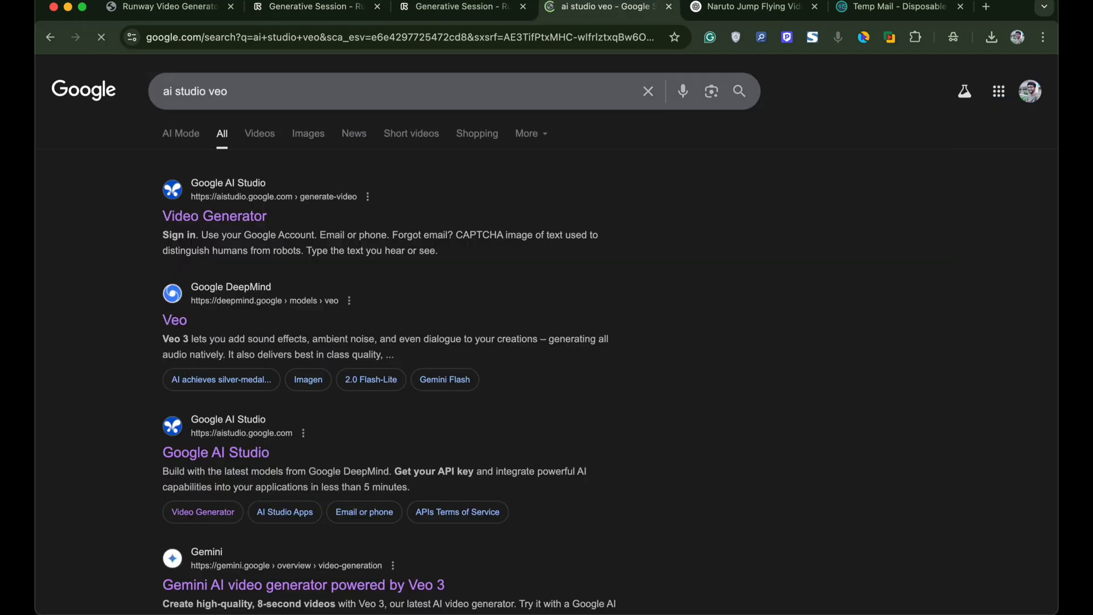
{"action": "left_click", "coordinate": [258, 220]}
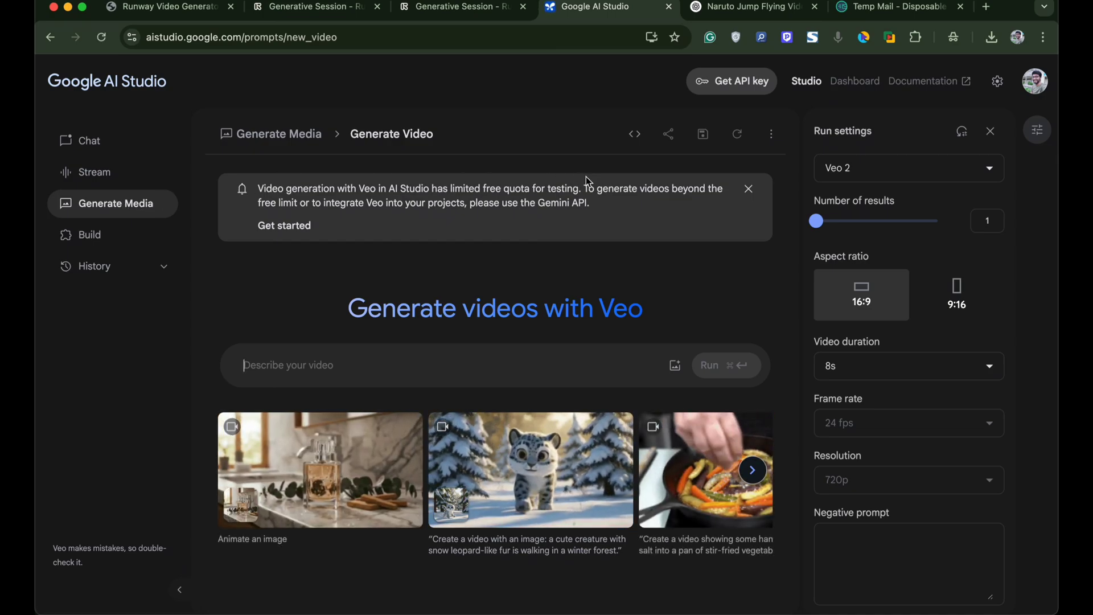
- Keep Veo 2 as the model and upload the Naruto webp as the starting image
{"action": "left_click", "coordinate": [943, 172]}
{"action": "left_click", "coordinate": [891, 206]}
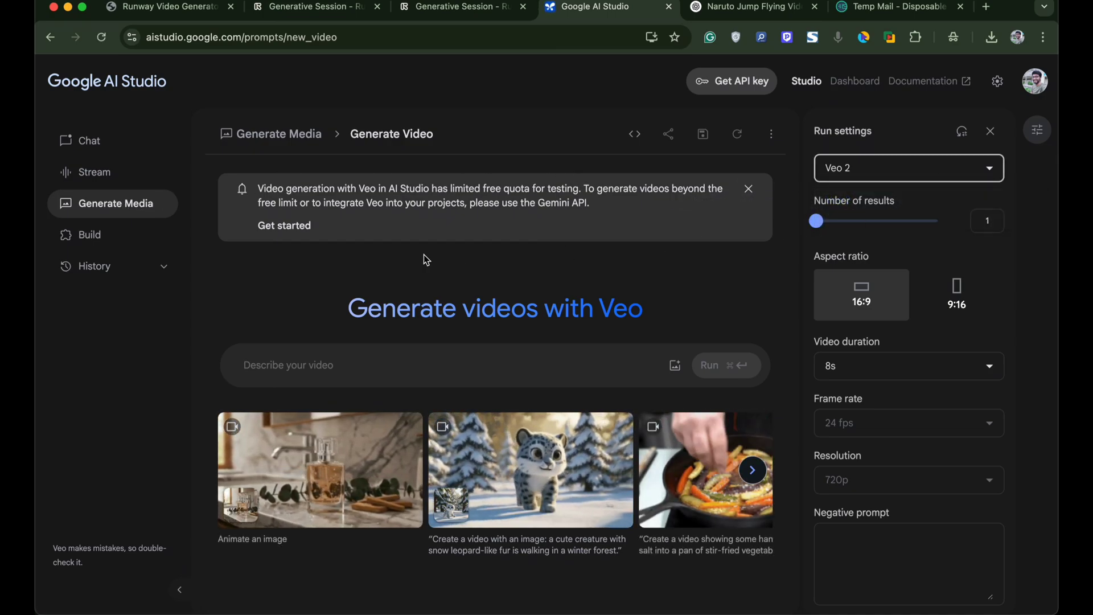
{"action": "left_click", "coordinate": [336, 369]}
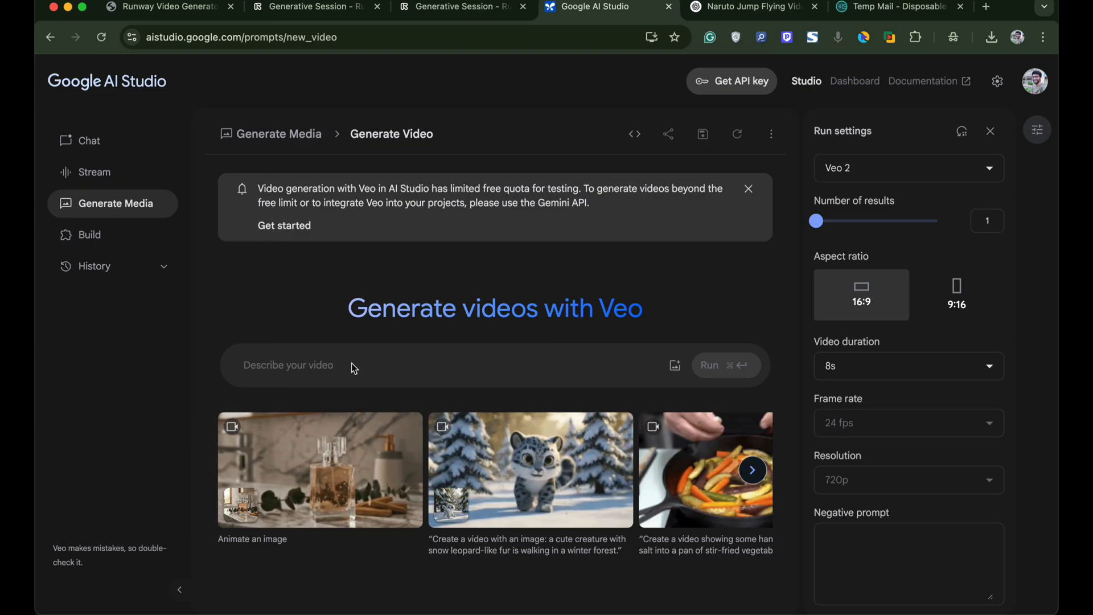
{"action": "left_click", "coordinate": [676, 368]}
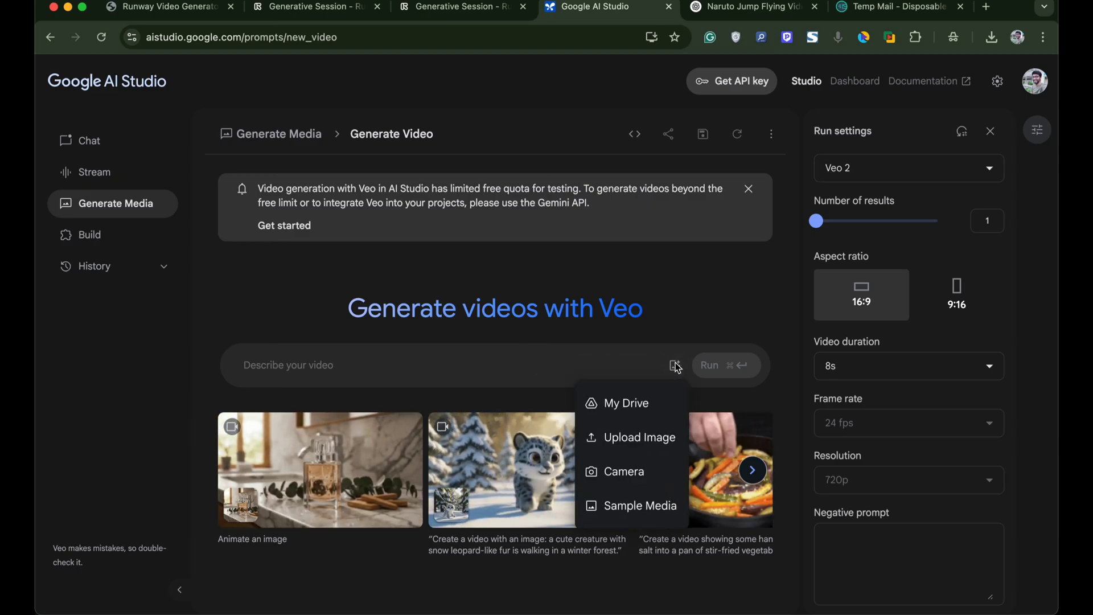
{"action": "left_click", "coordinate": [633, 438]}
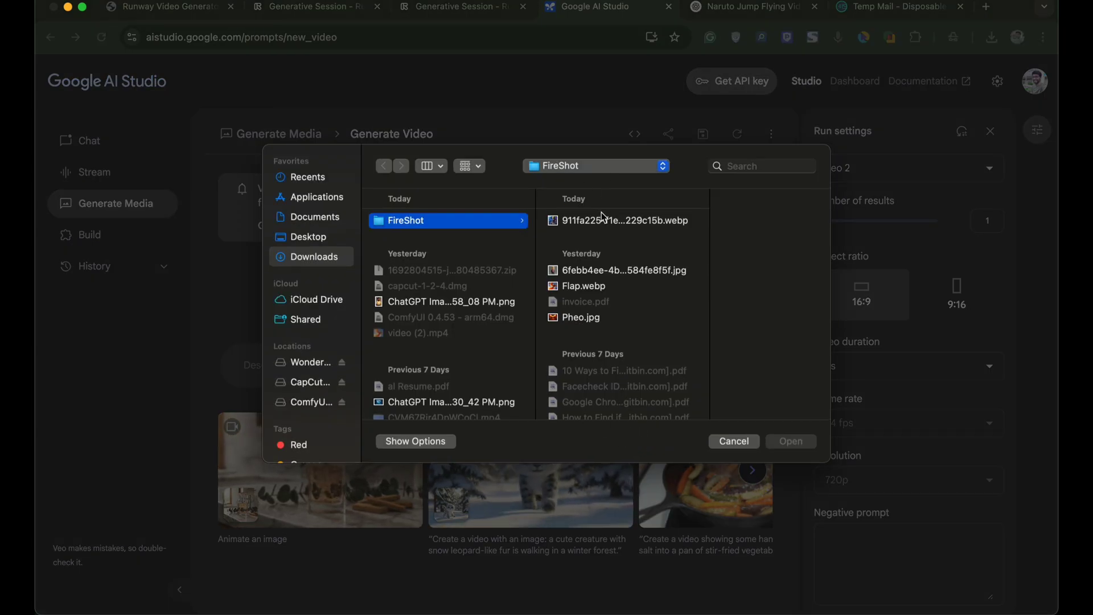
{"action": "left_click", "coordinate": [602, 219]}
{"action": "left_click", "coordinate": [792, 441]}
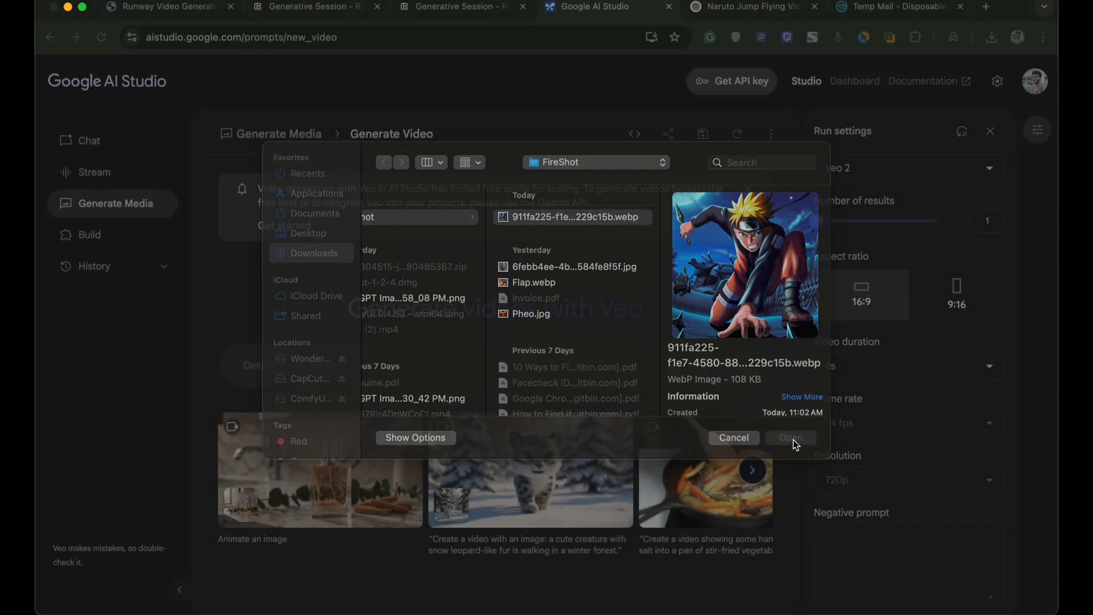
- Run generation with the prompt 'Make 3D Naruto AI to Jump on a night dragon'
{"action": "left_click", "coordinate": [330, 366]}
{"action": "type", "text": "Make 3D "}
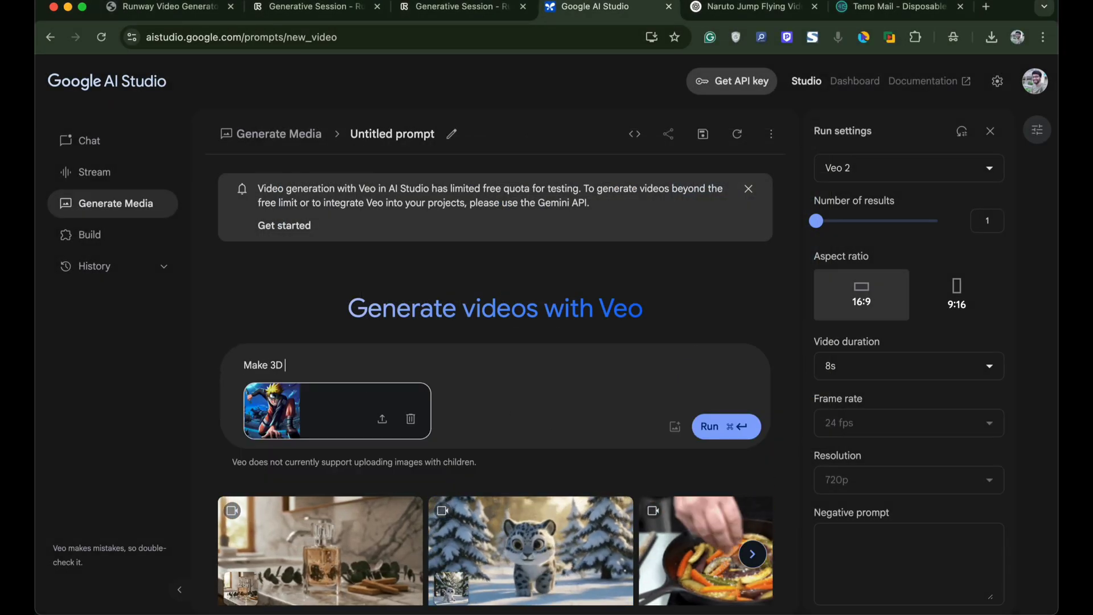
{"action": "type", "text": "Naruto AI to Jump on a night dragon"}
{"action": "key", "text": "super+Return"}
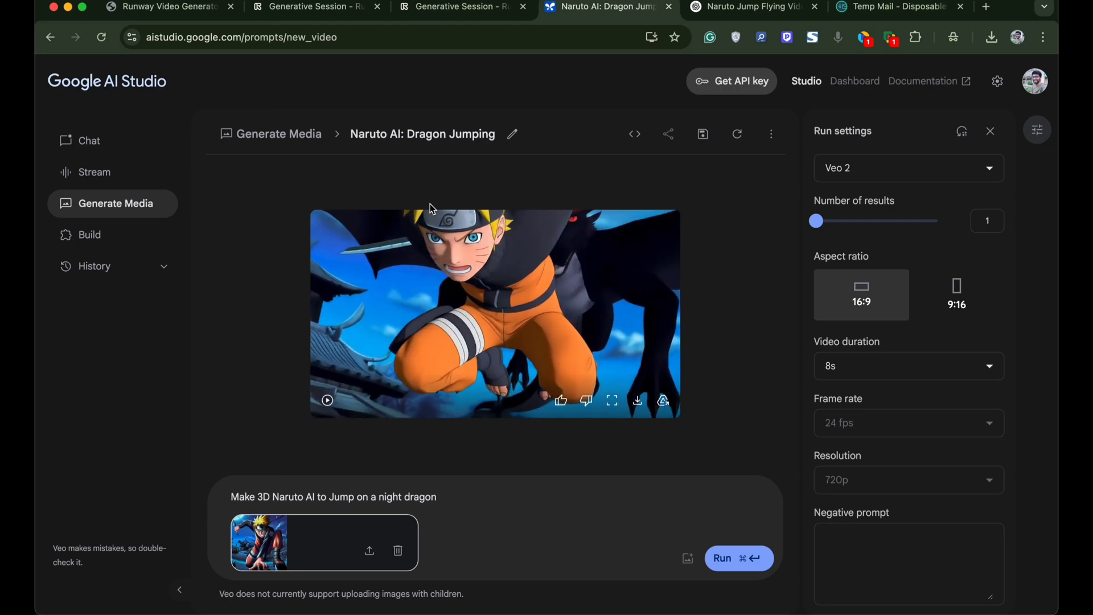
- Close the duplicate Runway Generative Session tab and return to the Naruto dragon video
{"action": "left_click", "coordinate": [150, 12]}
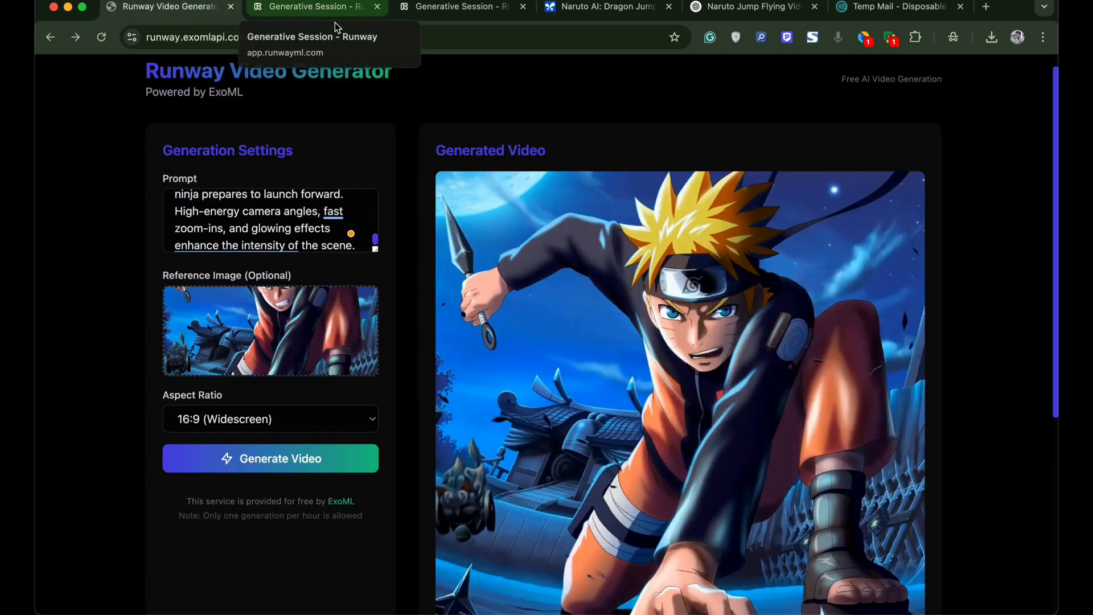
{"action": "left_click", "coordinate": [304, 14]}
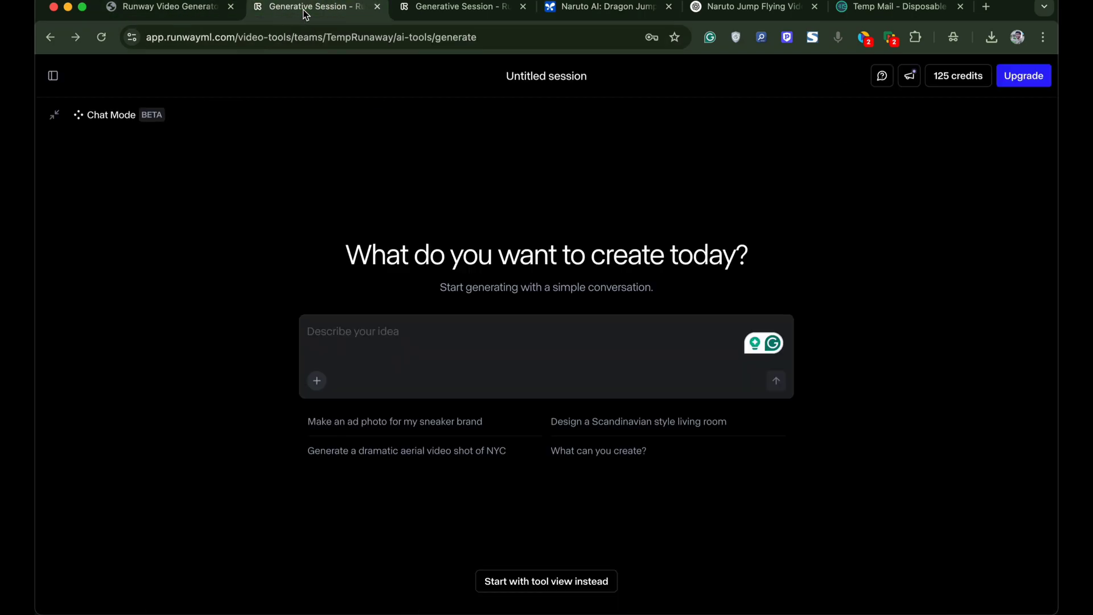
{"action": "left_click", "coordinate": [455, 9]}
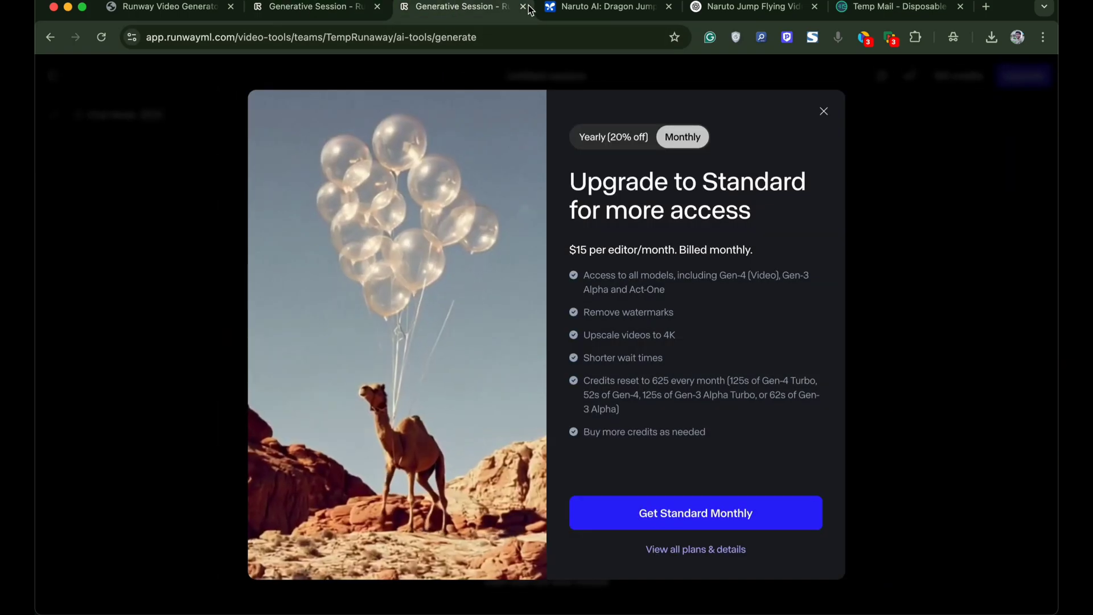
{"action": "left_click", "coordinate": [523, 6]}
{"action": "left_click", "coordinate": [171, 7]}
{"action": "left_click", "coordinate": [368, 12]}
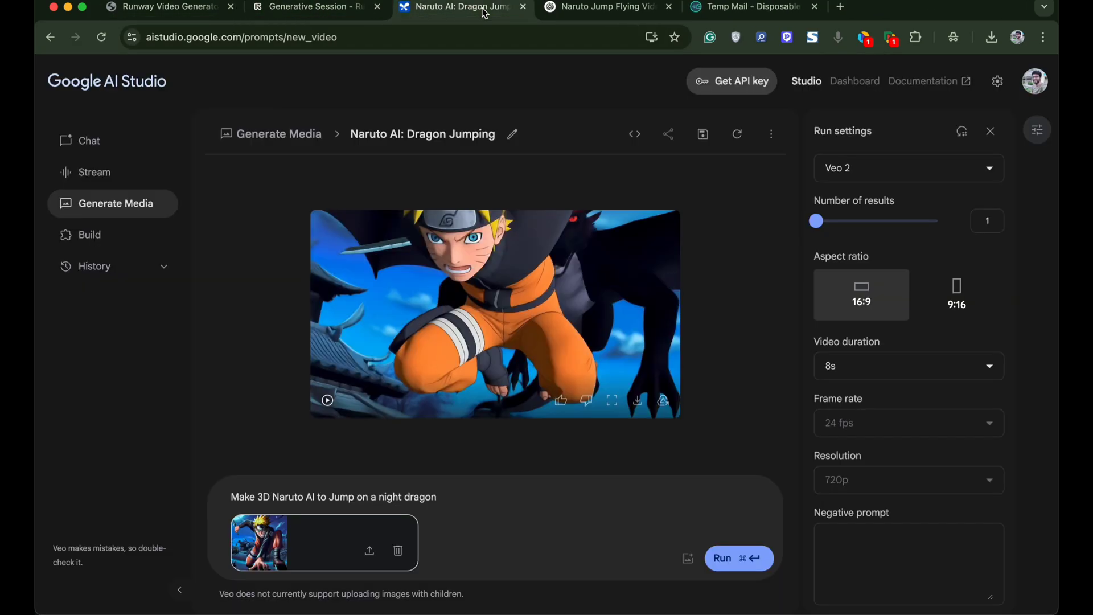